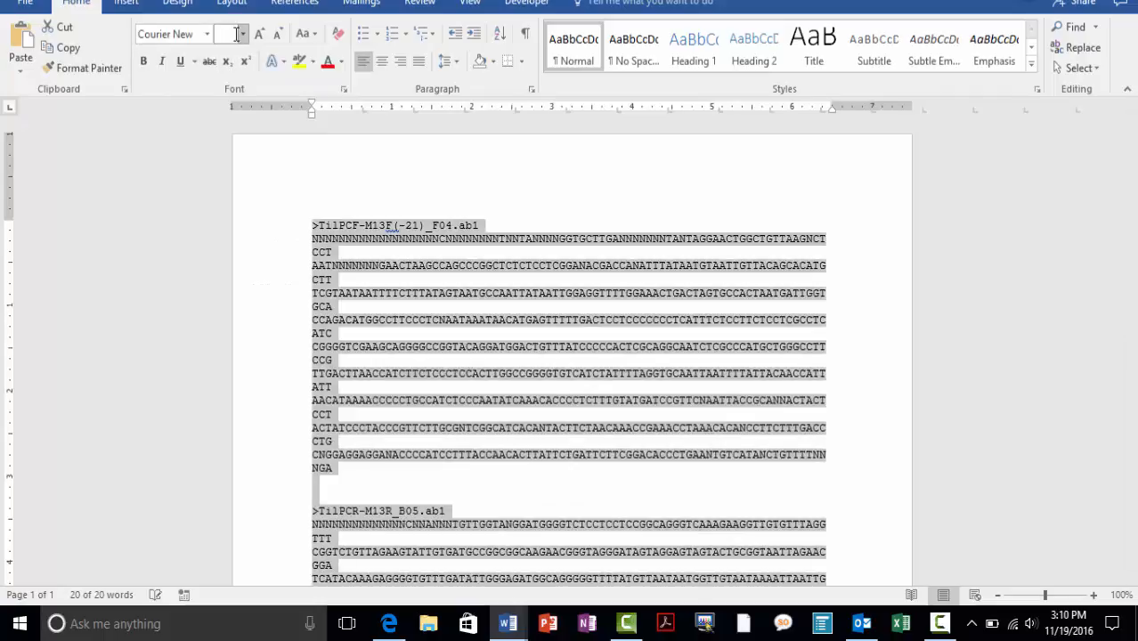
# Step: Set the selected sequence text to 10 pt and give the page Narrow margins
pyautogui.click(243, 34)
pyautogui.click(225, 89)
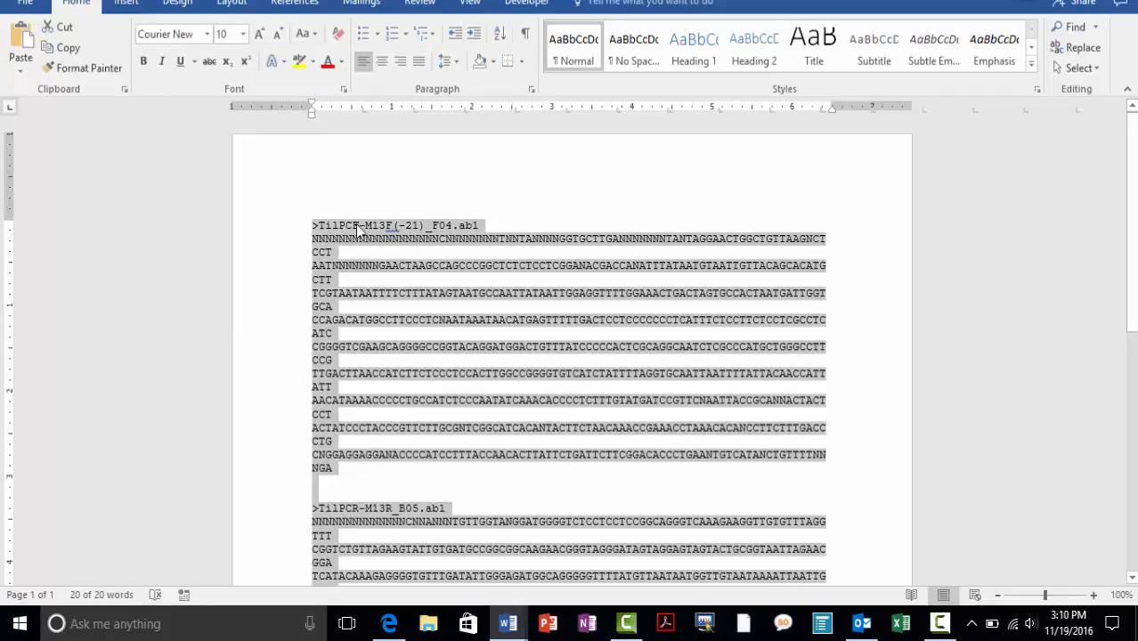
pyautogui.click(233, 4)
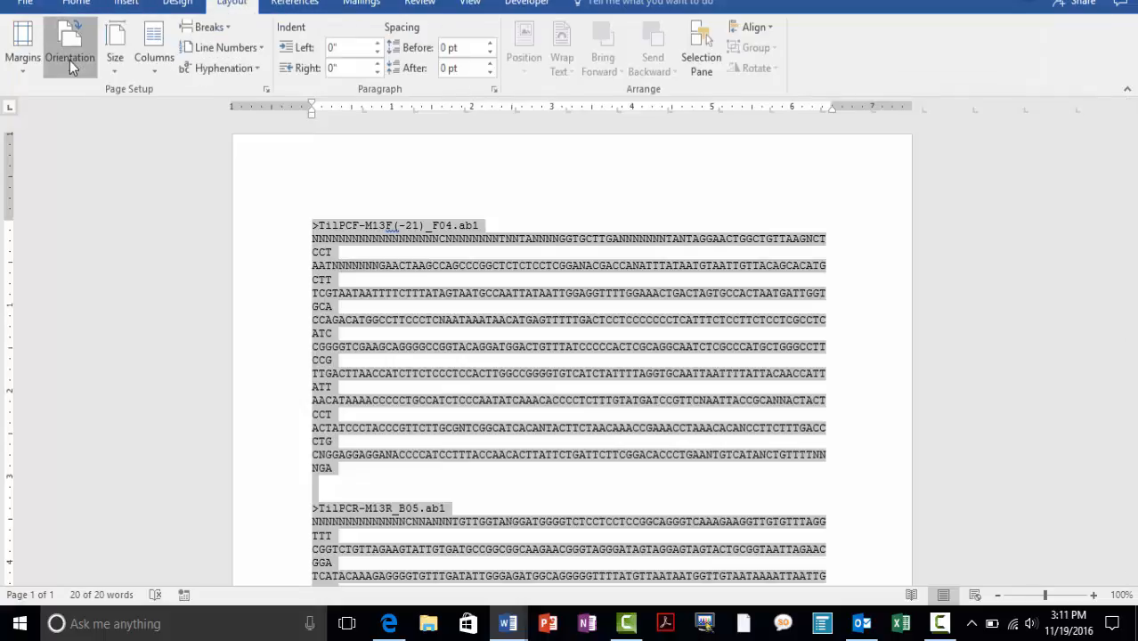
pyautogui.click(9, 54)
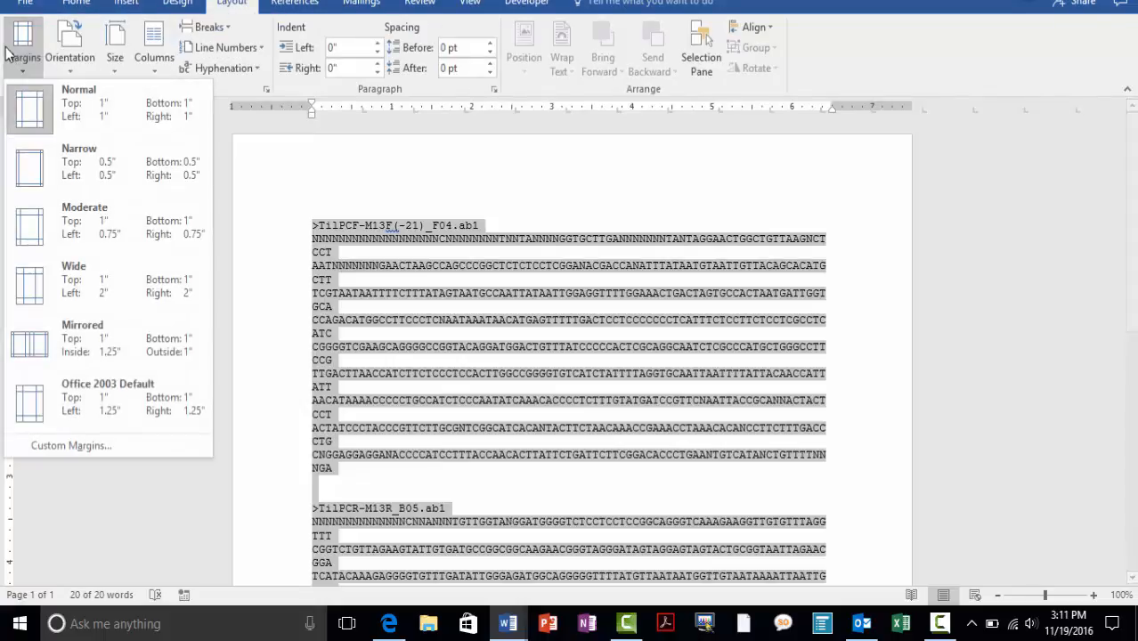
pyautogui.click(20, 174)
pyautogui.click(812, 563)
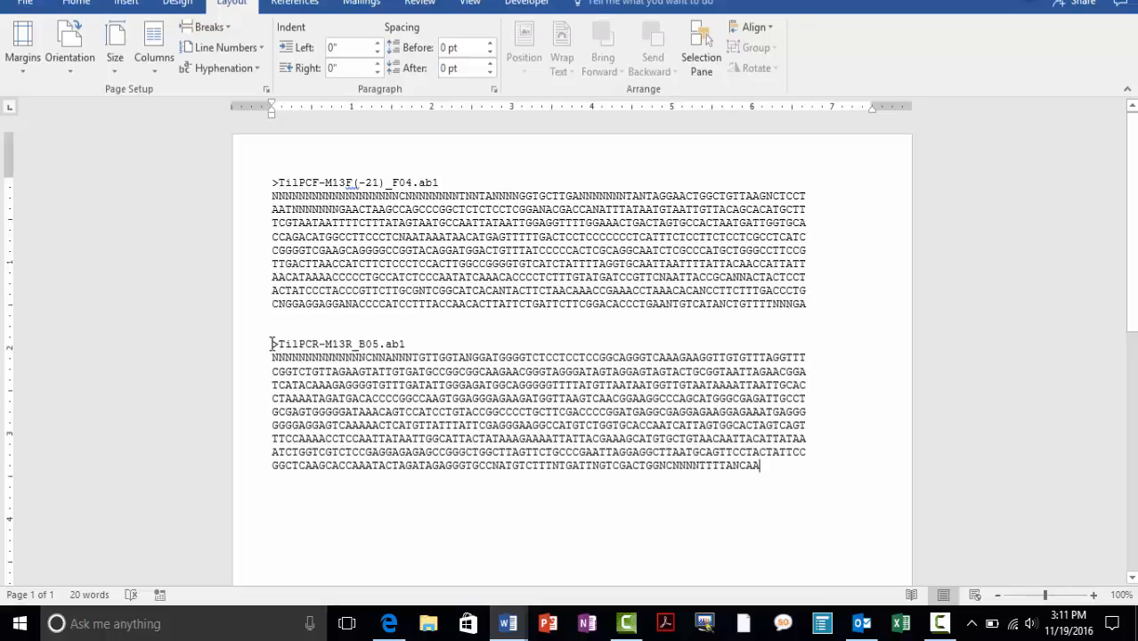
# Step: Copy the whole TilPCR-M13R_B05.ab1 sequence with its header and open the rev_comp.html link in the lab handout's section II
pyautogui.moveTo(272, 343); pyautogui.dragTo(617, 465)
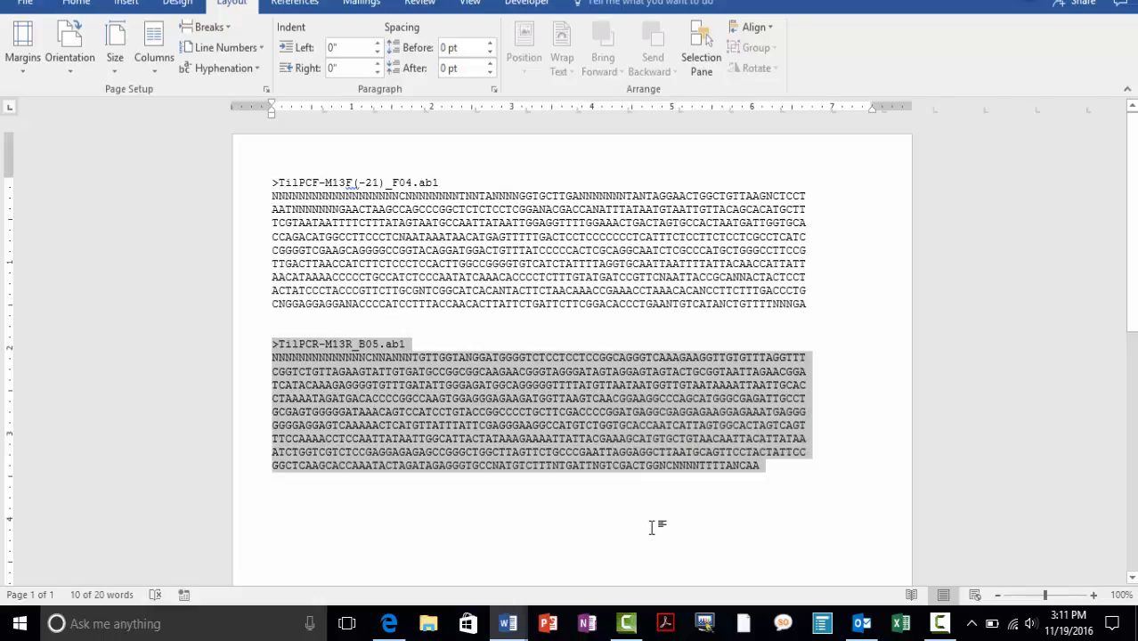
pyautogui.click(1024, 0)
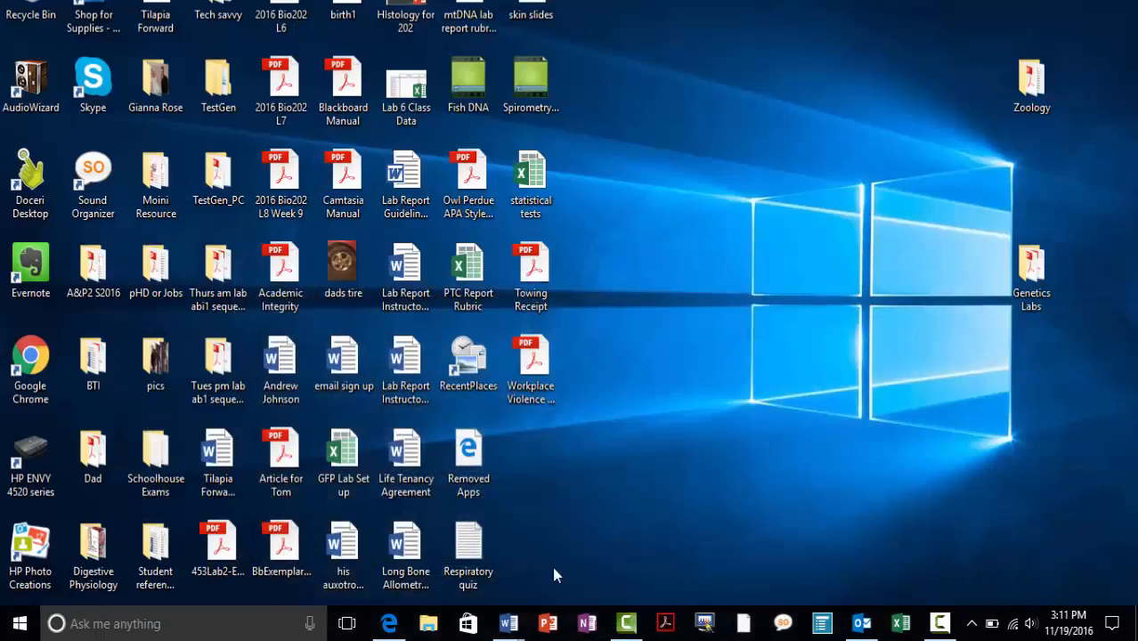
pyautogui.moveTo(516, 630)
pyautogui.click(425, 514)
pyautogui.scroll(-10, 741, 337)
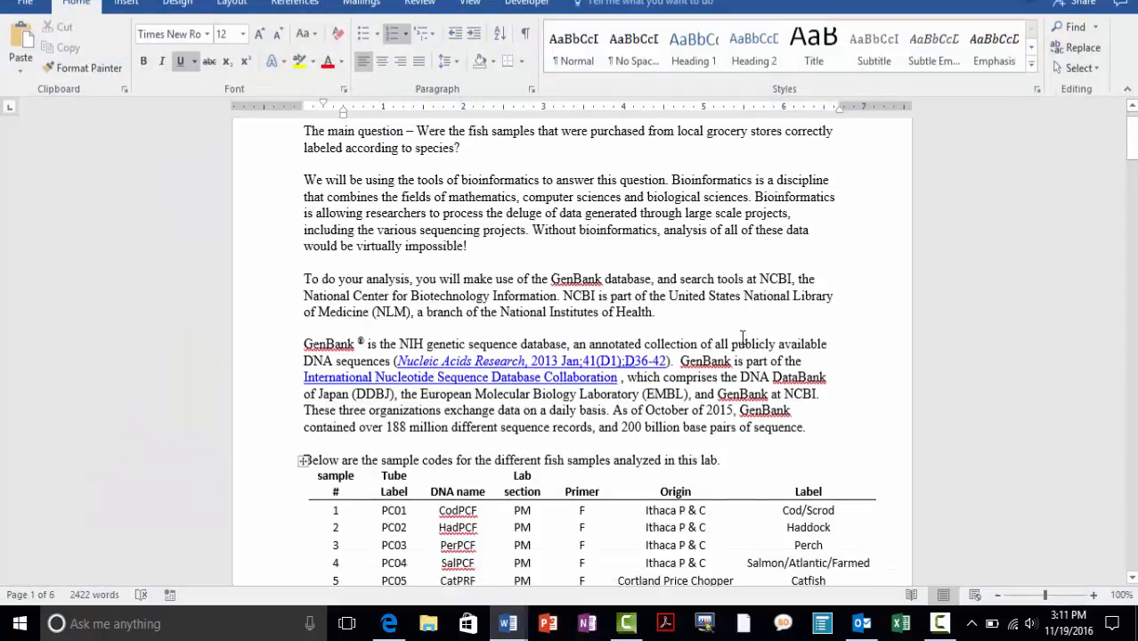
pyautogui.scroll(-8, 741, 337)
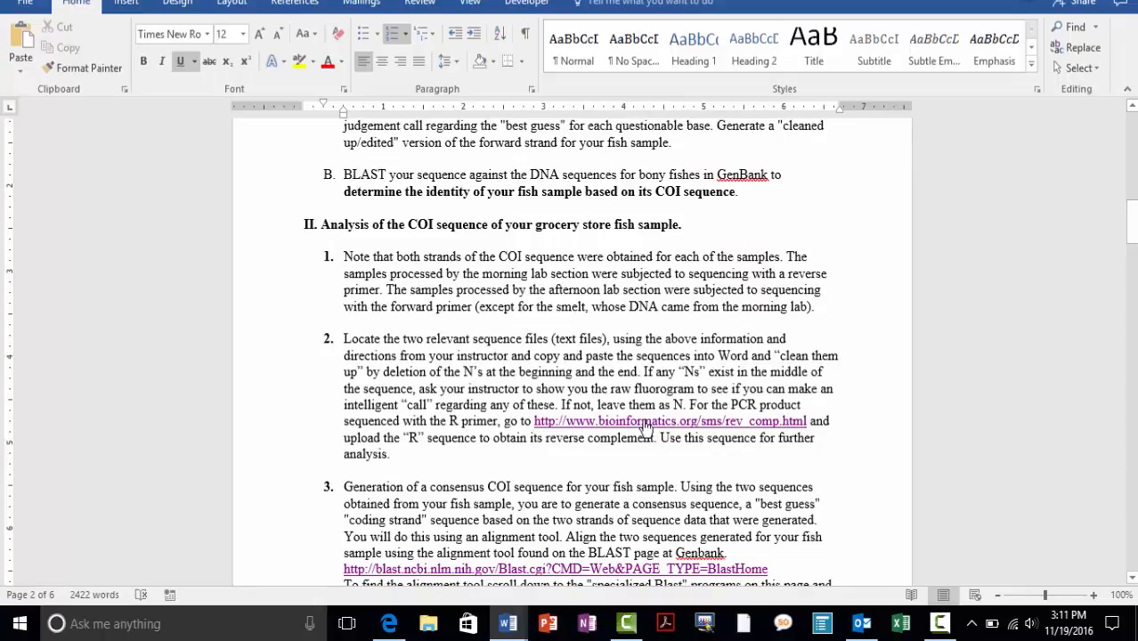
pyautogui.keyDown('ctrl'); pyautogui.click(647, 428); pyautogui.keyUp('ctrl')
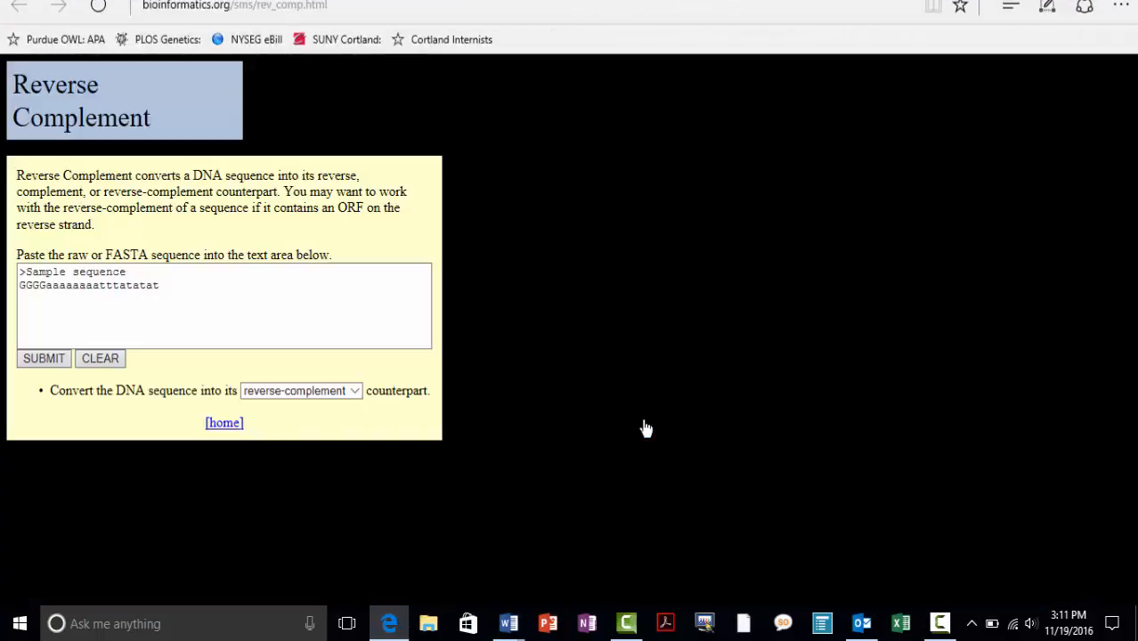
# Step: Replace the sample sequence with the copied TilPCR-M13R_B05.ab1 sequence and submit it for reverse-complement conversion
pyautogui.moveTo(162, 285); pyautogui.dragTo(5, 268)
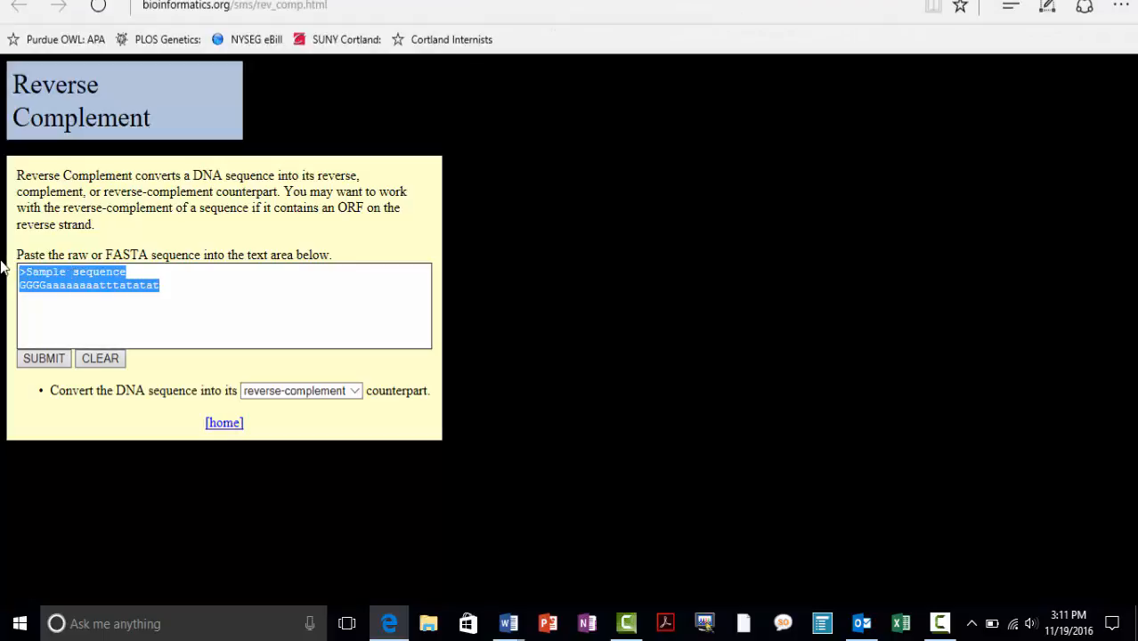
pyautogui.hotkey('ctrl', 'v')
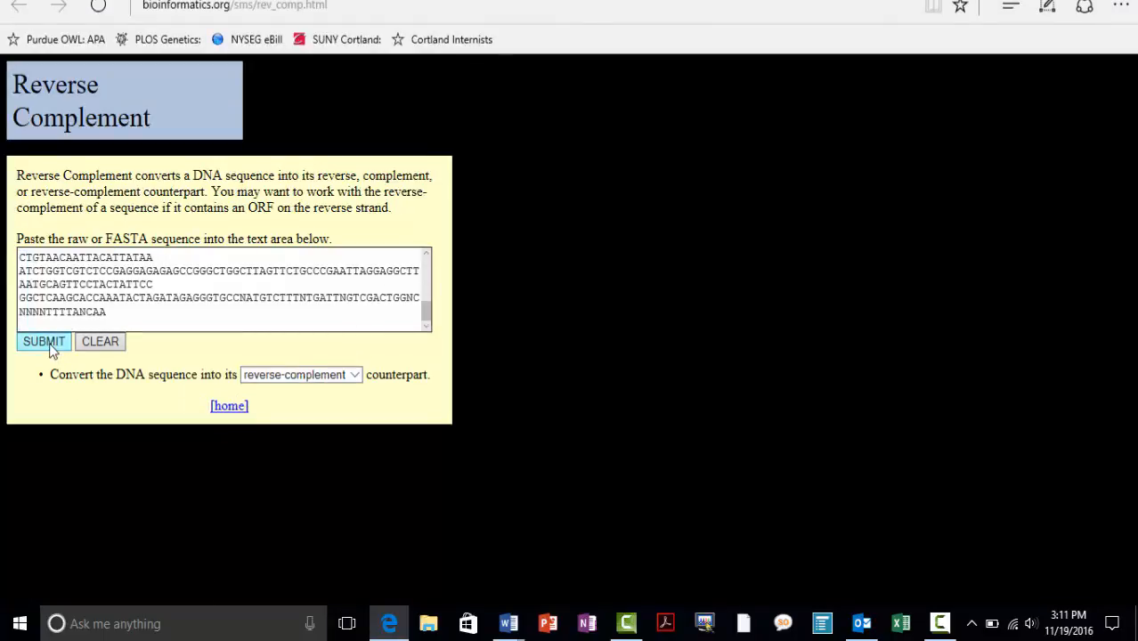
pyautogui.click(44, 342)
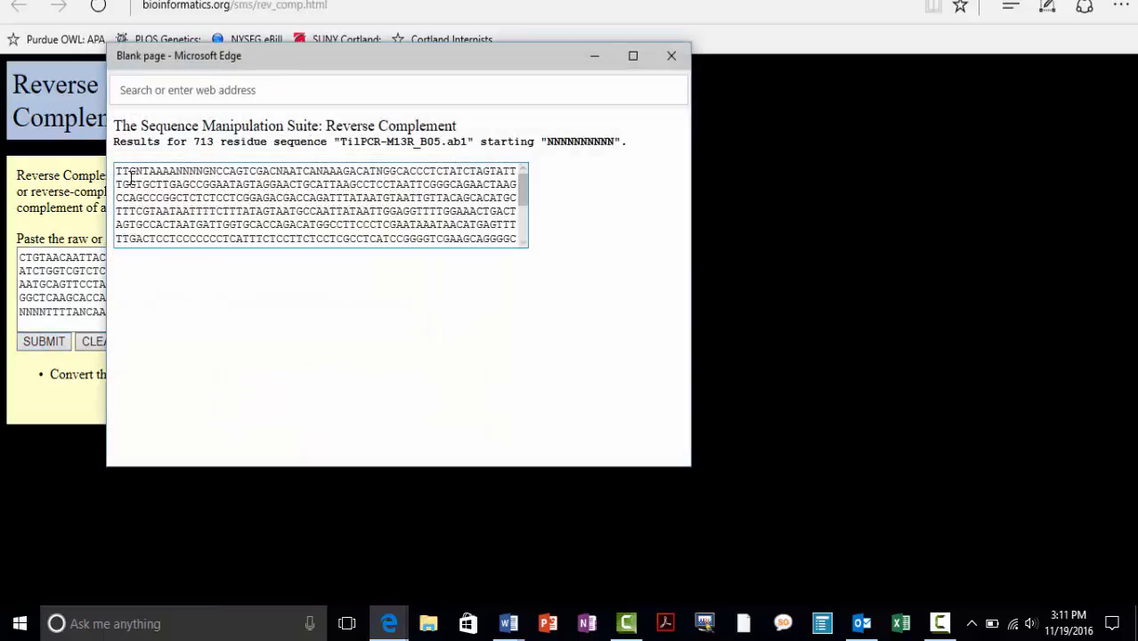
# Step: Select the whole reverse-complement result, switch to the Word sequence document, and start a new paragraph after a blank line below the TilPCR-M13R_B05.ab1 sequence
pyautogui.moveTo(119, 170); pyautogui.dragTo(508, 262)
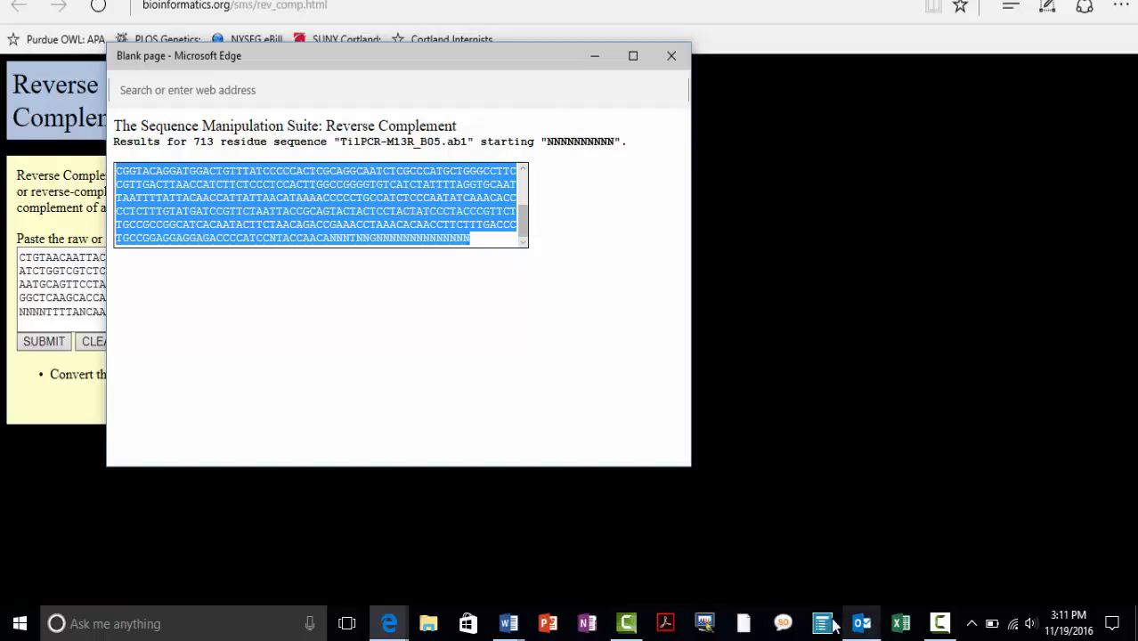
pyautogui.click(508, 624)
pyautogui.click(585, 569)
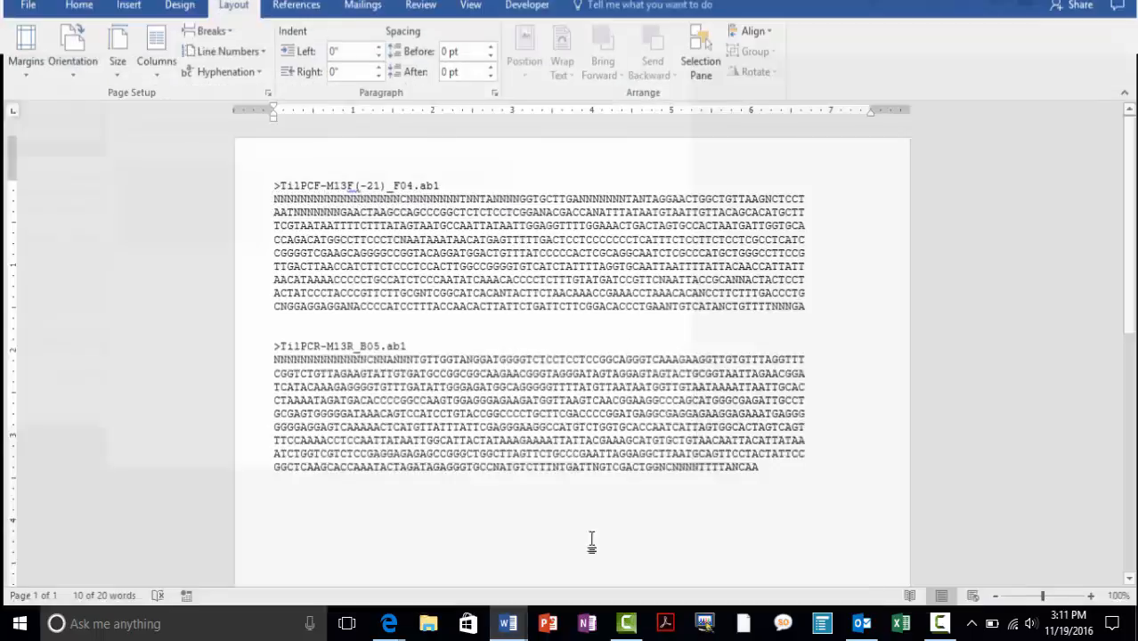
pyautogui.click(286, 501)
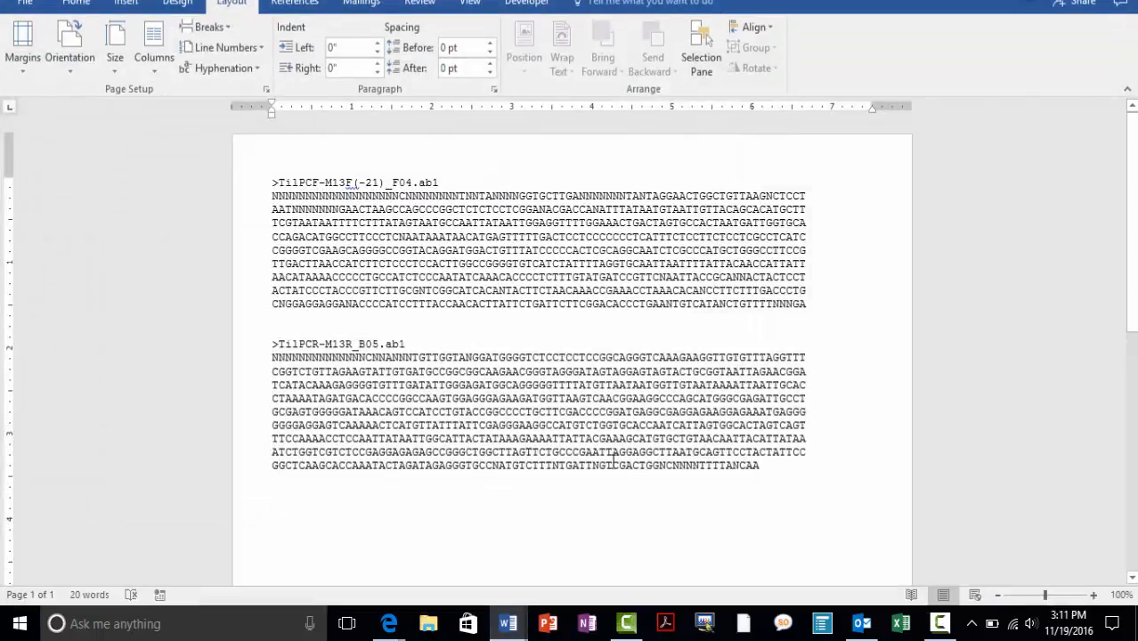
pyautogui.click(782, 471)
pyautogui.press('Return')
pyautogui.press('Return')
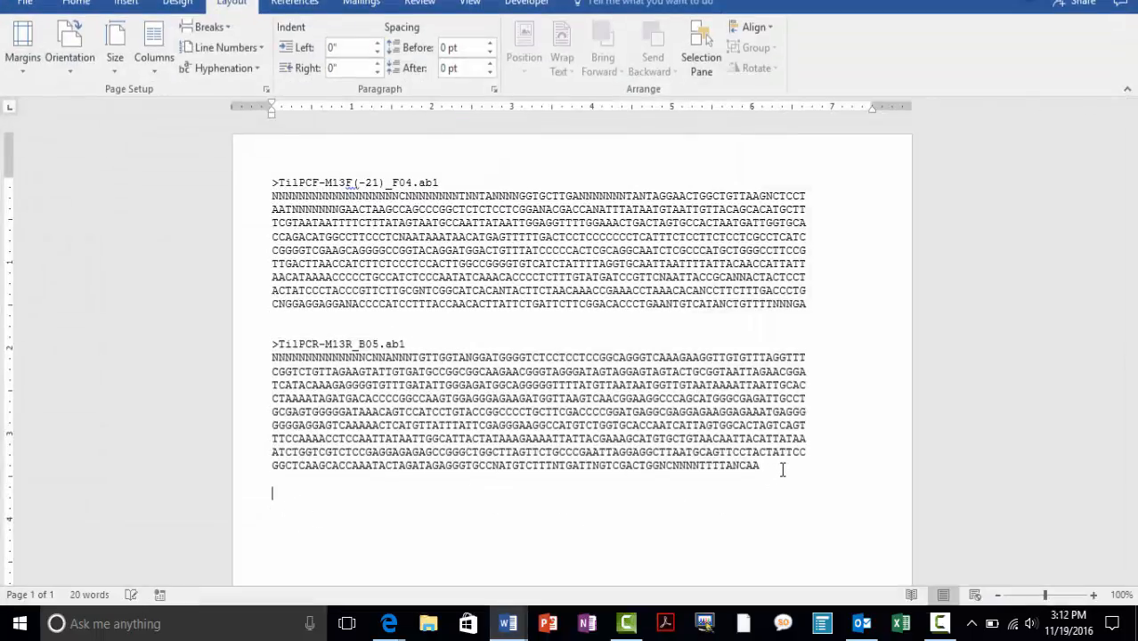
pyautogui.hotkey('ctrl', 'v')
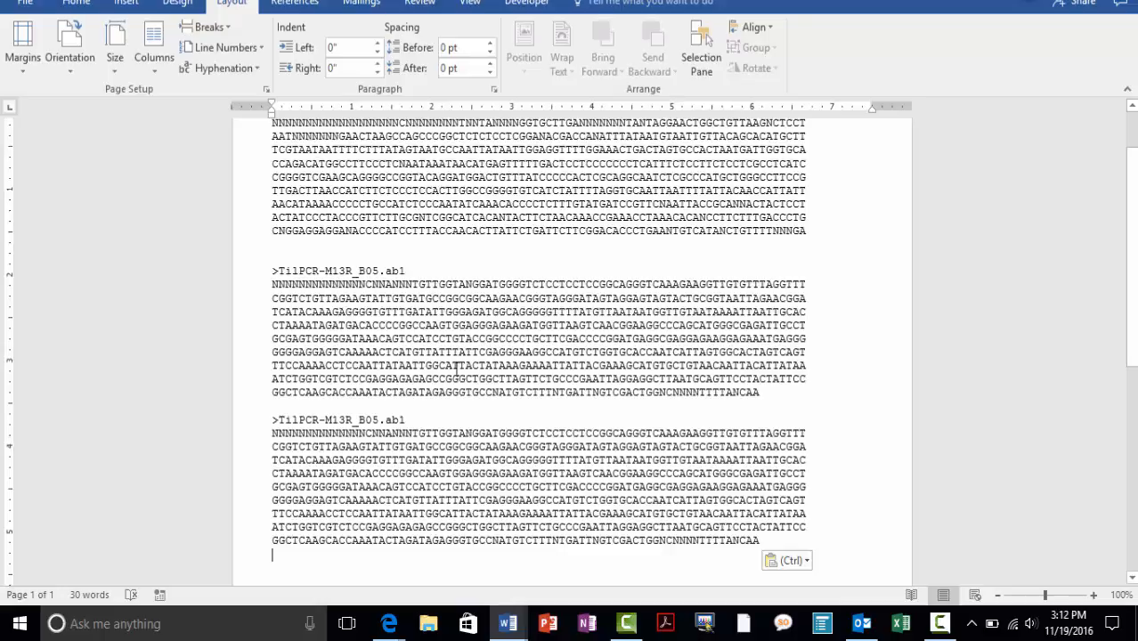
pyautogui.moveTo(762, 541); pyautogui.dragTo(279, 422)
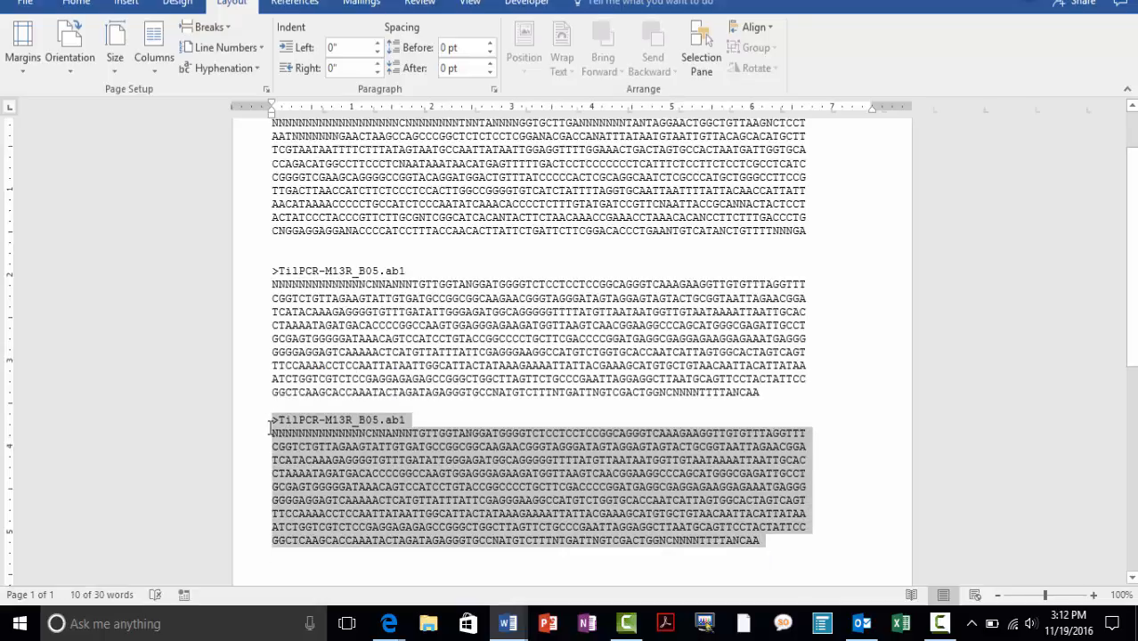
pyautogui.press('Delete')
# Step: Copy the full reverse-complement result from the Edge results window and paste it below the TilPCR-M13R_B05.ab1 sequence in Word
pyautogui.hotkey('alt', 'Tab')
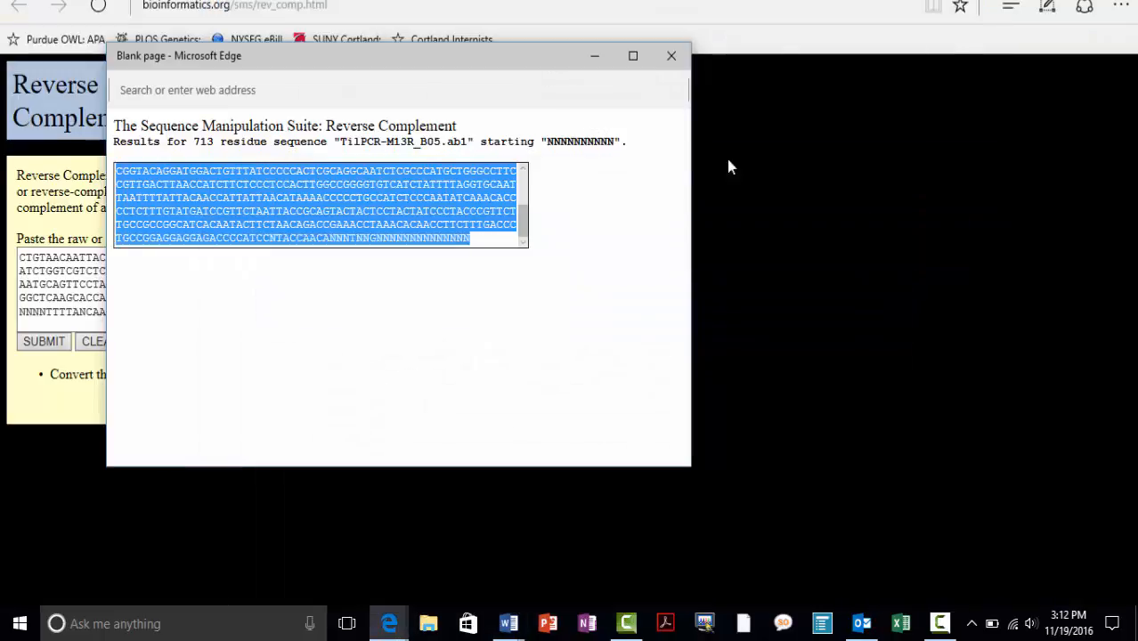
pyautogui.click(484, 238)
pyautogui.hotkey('ctrl', 'a')
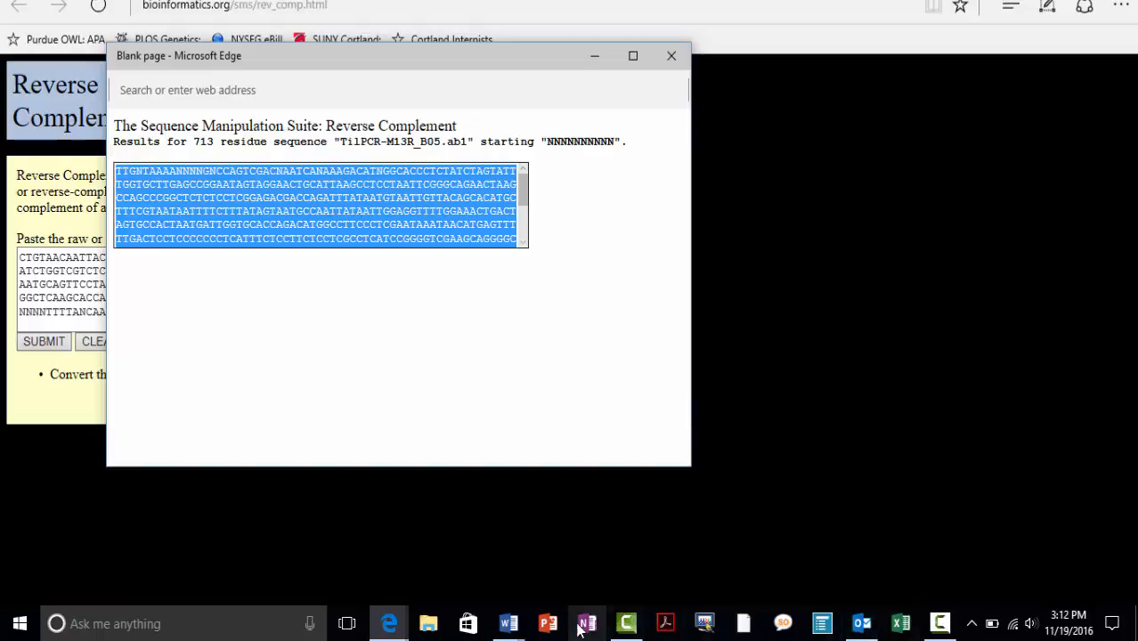
pyautogui.moveTo(509, 623)
pyautogui.click(570, 560)
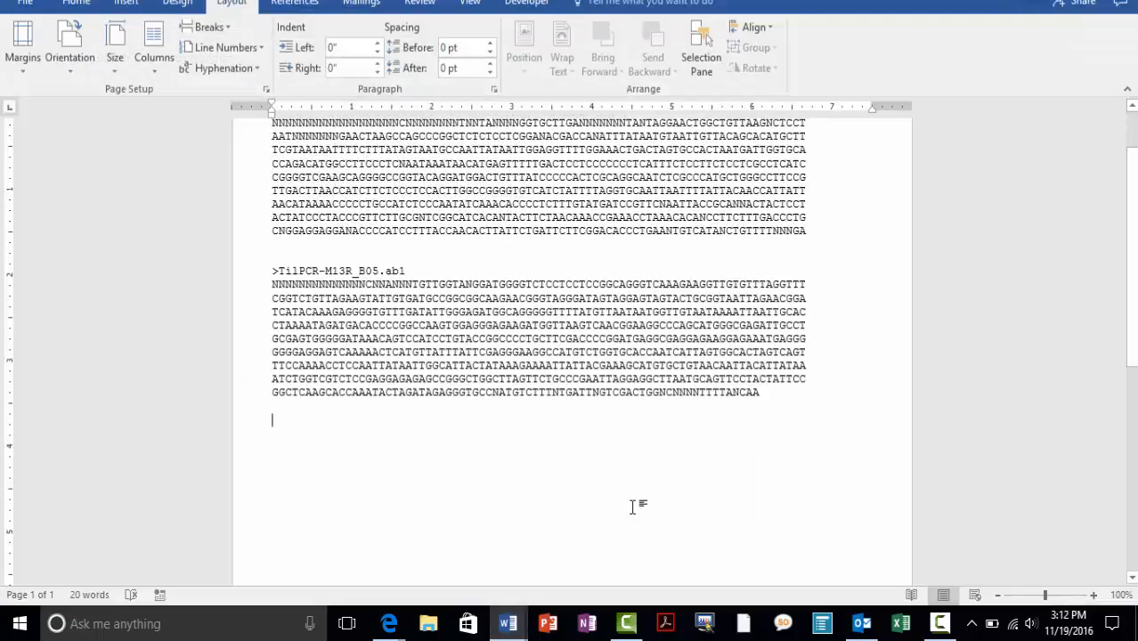
pyautogui.write('TTGNTAAAANNNNGNCCAGTCGACNAATCANAAAGACATNGGCACCCTCTATCTAGTATTTGGTGCTTGAGCCGGAATAGTAGGAACTGCATTAAGCCTCCTAATTCGGGCAGAACTAAGCCAGCCCGGCTCTCTCCTCGGAGACGACCAGATTTATAATGTAATTGTTACAGCACATGCTTTCGTAATAATTTTCTTTATAGTAATGCCAATTATAATTGGAGGTTTTGGAAACTGACTAGTGCCACTAATGATTGGTGCACCAGACATGGCCTTCCCTCGAATAAATAACATGAGTTTTTGACTCCTCCCCCCCTCATTTCTCCTTCTCCTCGCCTCATCCGGGGTCGAAGCAGGGGCCGTACAGGATGGACTGTTTATCCCCCACTCGCAGGCAATCTCGCCCATGCTGGGCCTTCCGTTGACTTAACCATCTTCTCCCTCCACTTGGCCGGGGTGTCATCTATTTTAGGTGCAATTAATTTTATTACAACCATTATTAACATAAAACCCCCTGCCATCTCCCAATATCAAACACCCCTCTTTGTATGATCCGTTCTAATTACCGCAGTACTACTCCTACTATCCTACCCGTTCTTGCCGCCGGCATCACAATACTTCTAACAGACCGAAACCTAAACACAACCTTCTTTGACCCTGCCGGAGGAGGAGACCCATCCNTACCAACANNNTNNGNNNNNNNNNNNNNN')
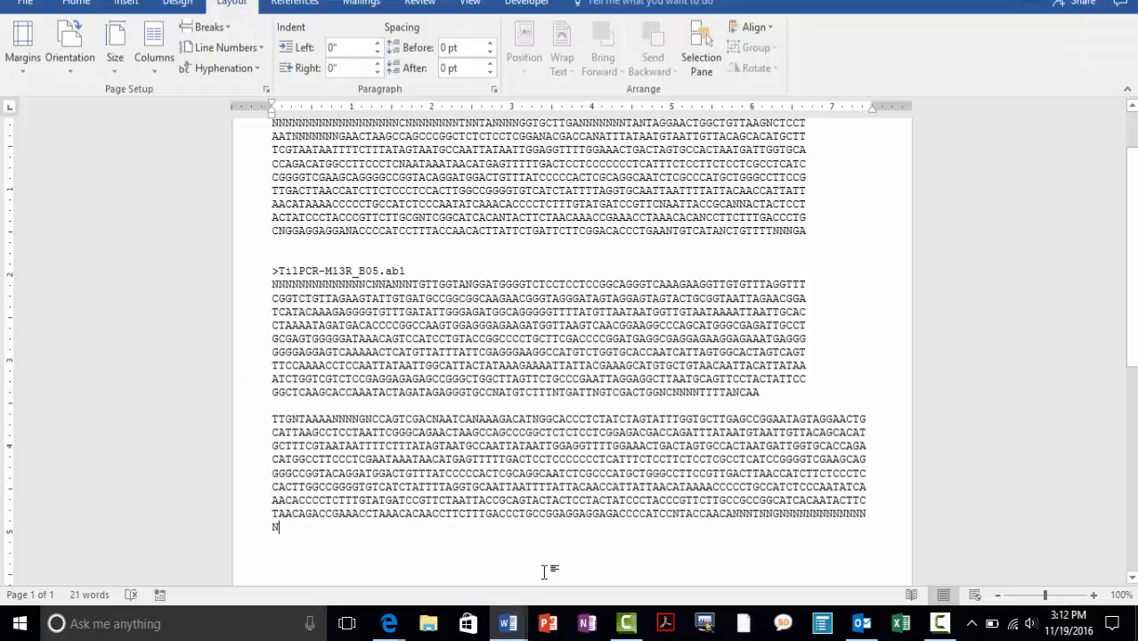
# Step: Copy the >TilPCR-M13R_B05.ab1 header directly above the pasted sequence, with blank space before it, and append "reverse complement" to the copy
pyautogui.click(273, 421)
pyautogui.press('Return')
pyautogui.press('Return')
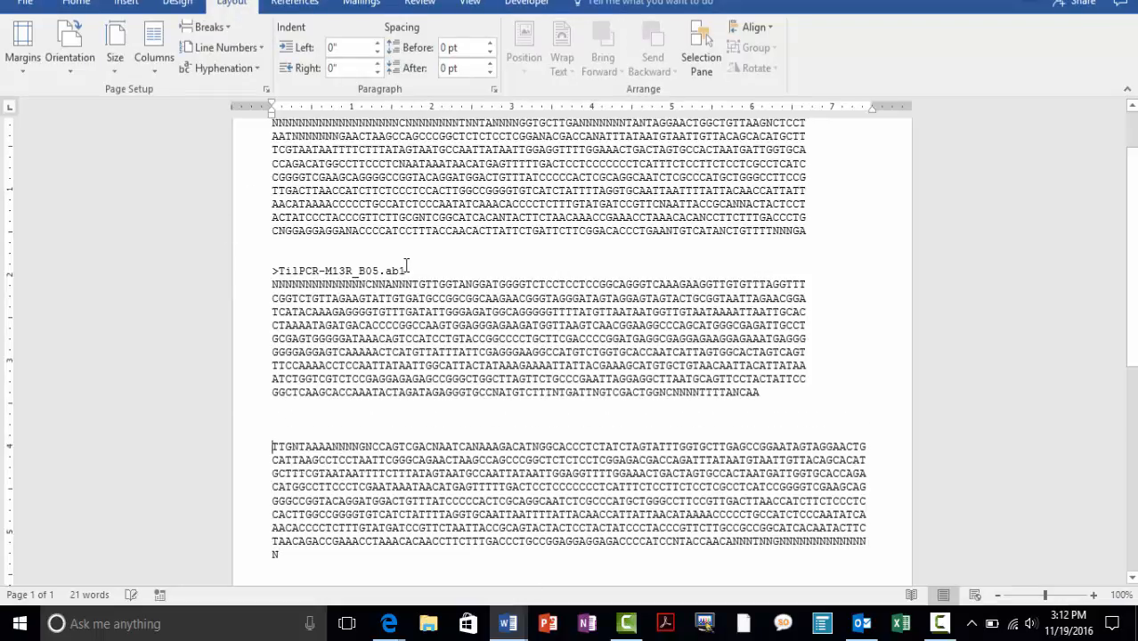
pyautogui.click(257, 271)
pyautogui.hotkey('ctrl', 'c')
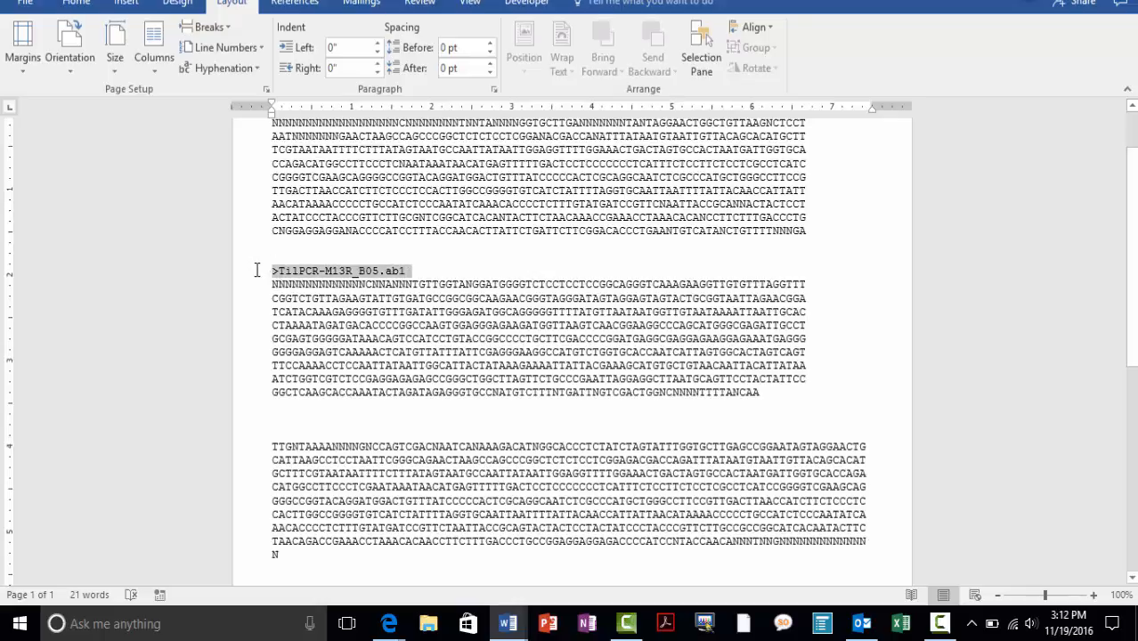
pyautogui.click(280, 431)
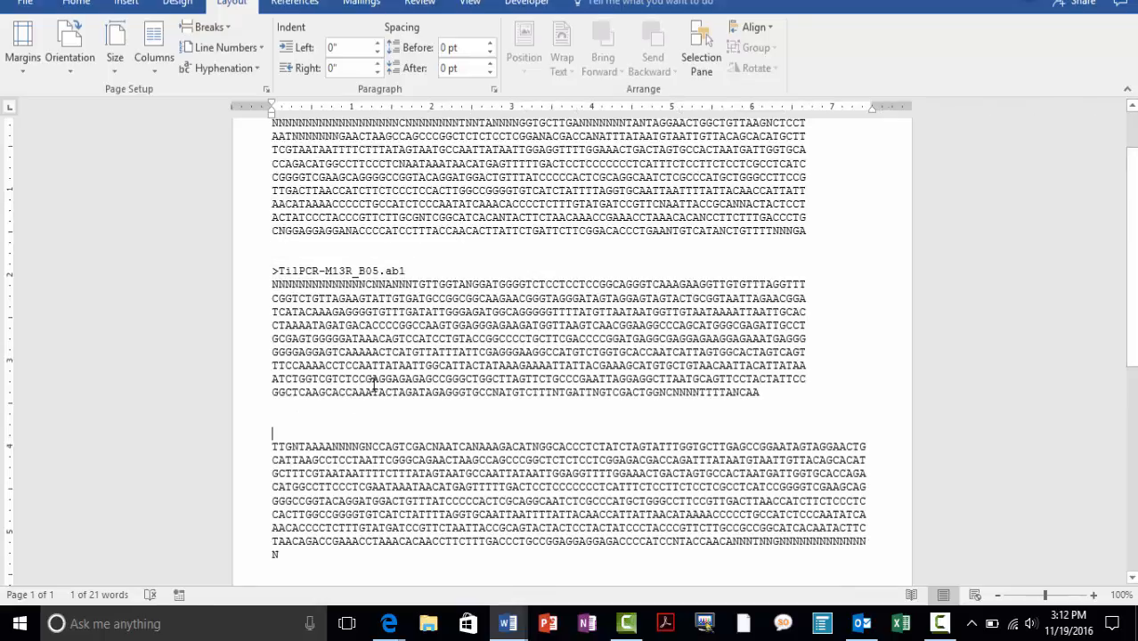
pyautogui.hotkey('ctrl', 'v')
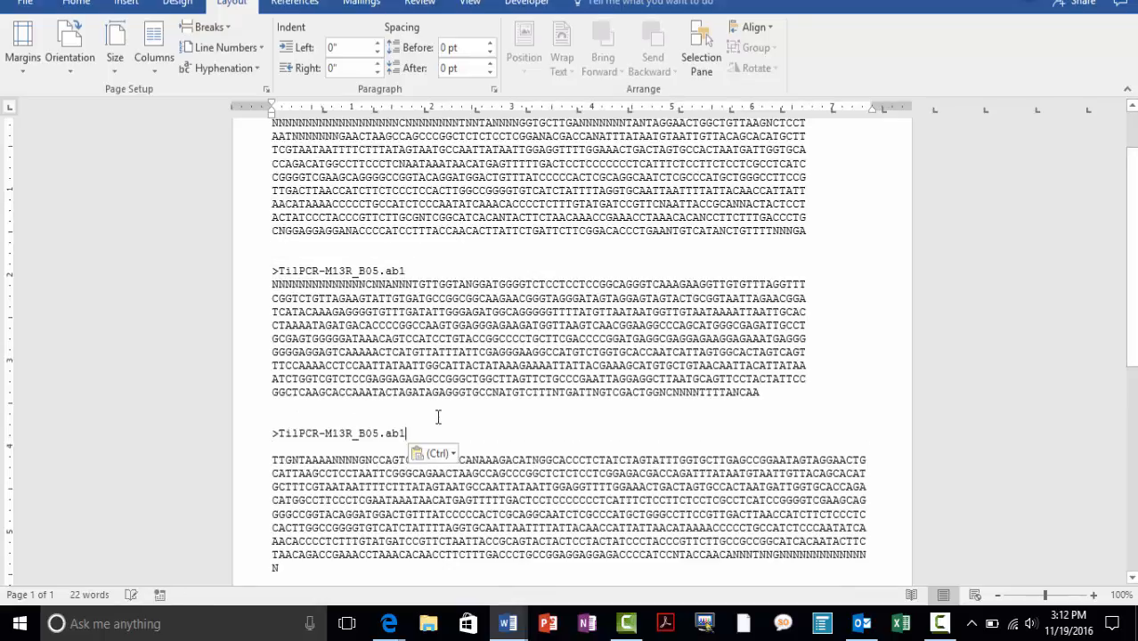
pyautogui.press('Delete')
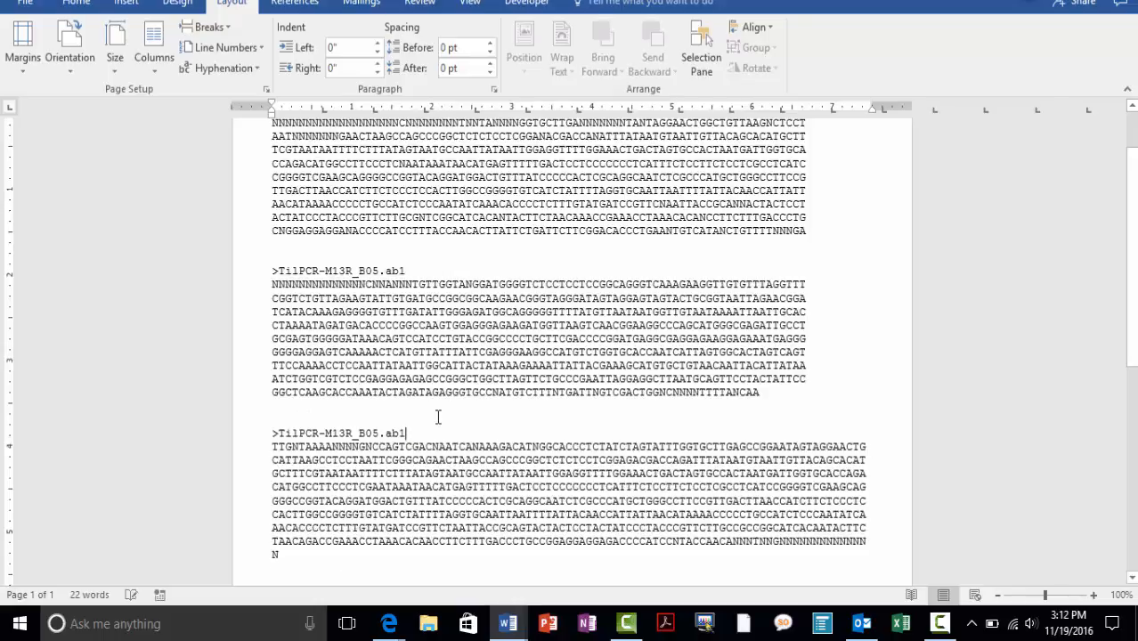
pyautogui.write('reverse complement')
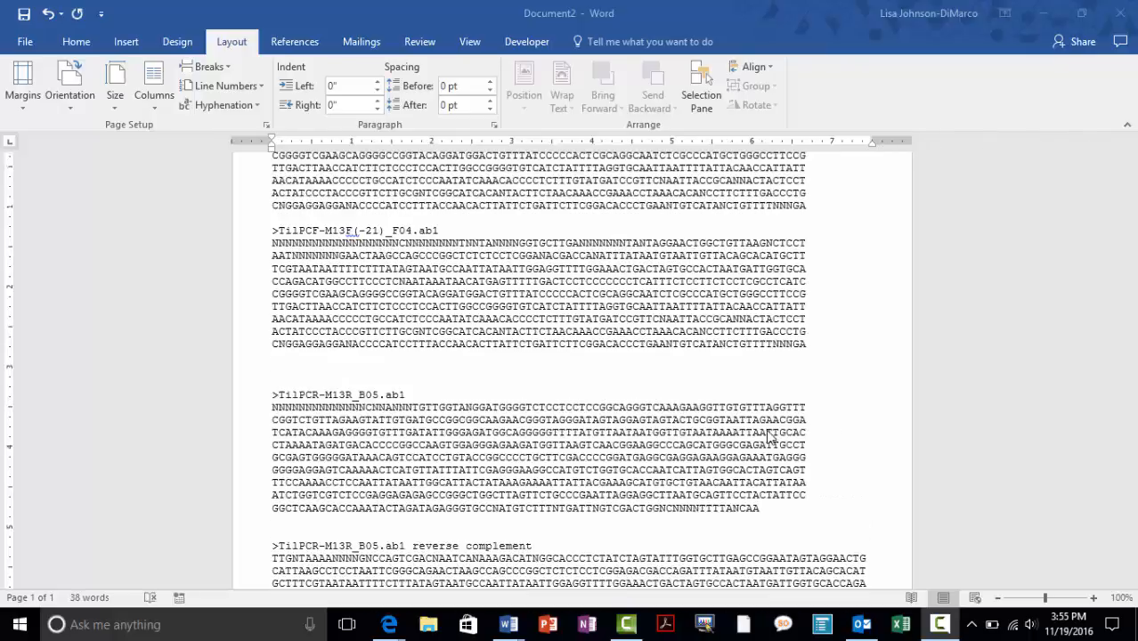
# Step: Delete the unreliable start of the second TilPCF-M13F(-21)_F04.ab1 copy, up to the last N before GAACTAAG
pyautogui.scroll(3, 772, 436)
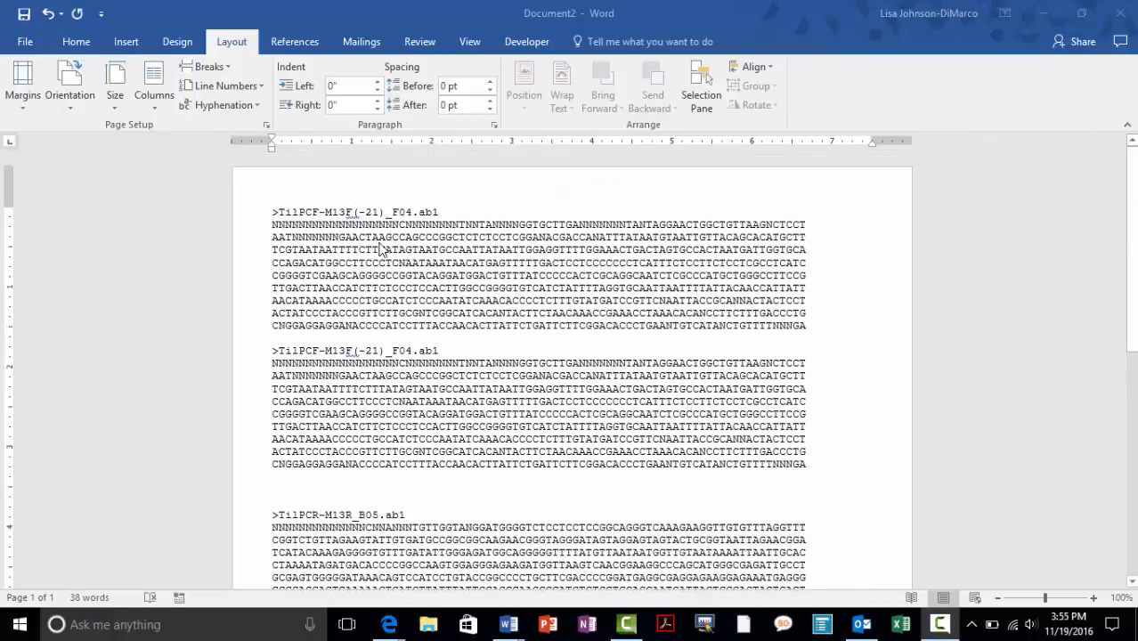
pyautogui.click(267, 356)
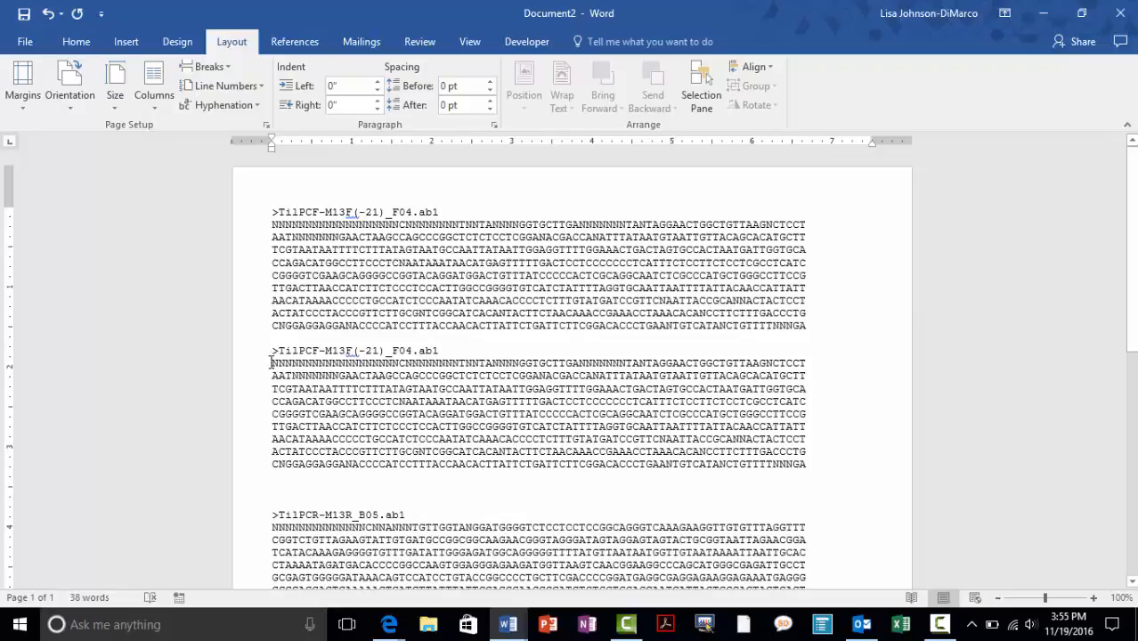
pyautogui.moveTo(274, 363); pyautogui.dragTo(340, 378)
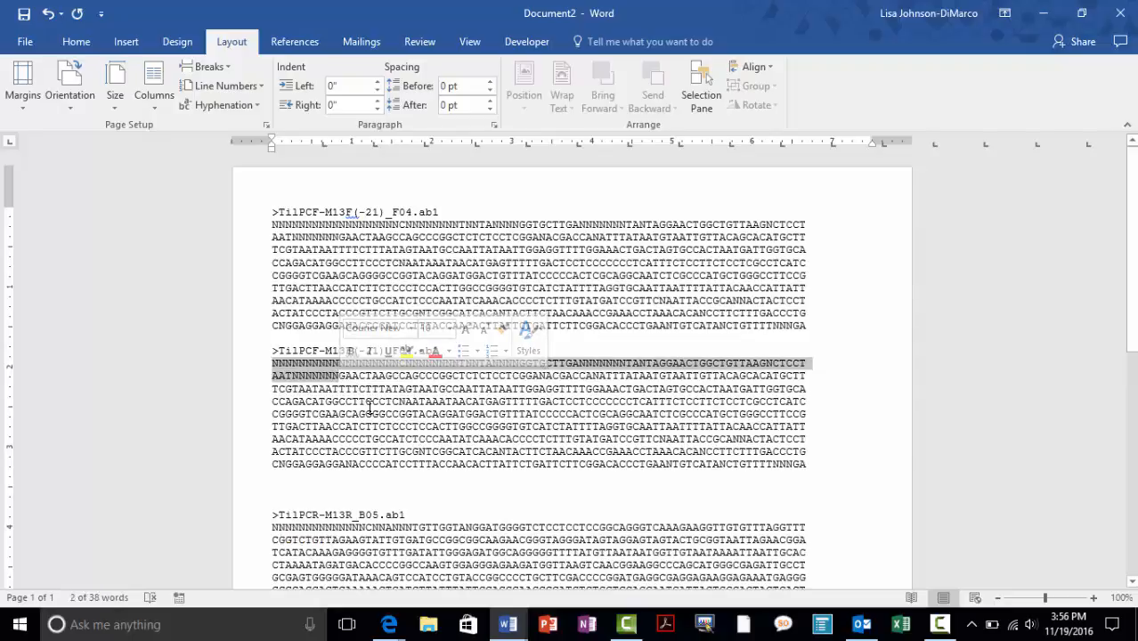
pyautogui.press('Delete')
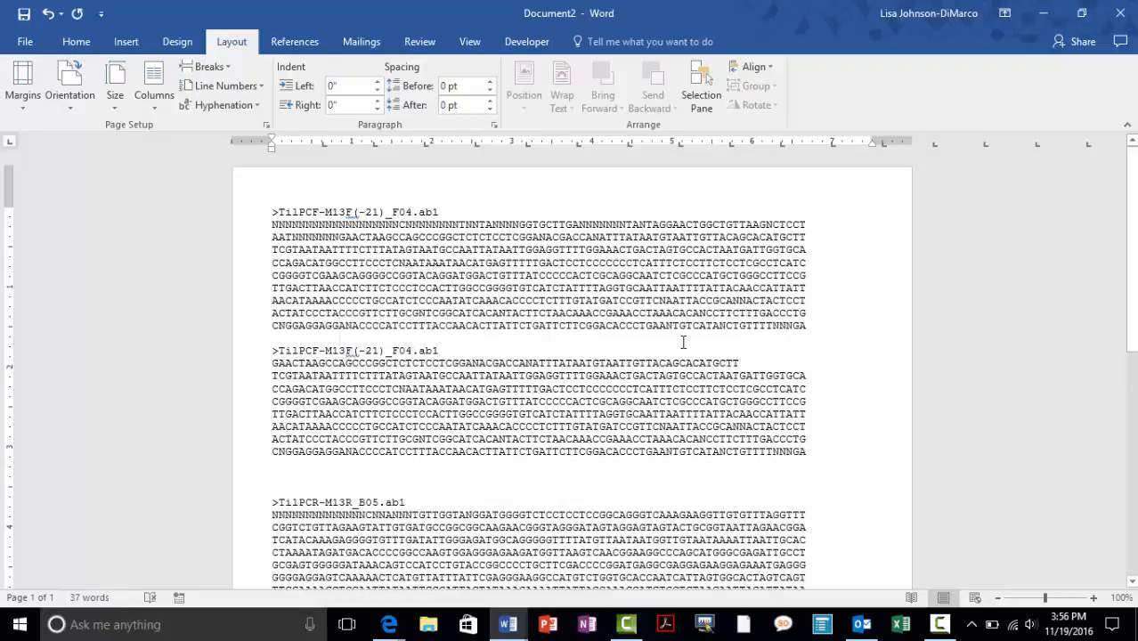
# Step: Remove the line breaks inside the second TilPCF-M13F(-21)_F04.ab1 copy so its bases form one continuous sequence
pyautogui.click(745, 362)
pyautogui.press('Delete')
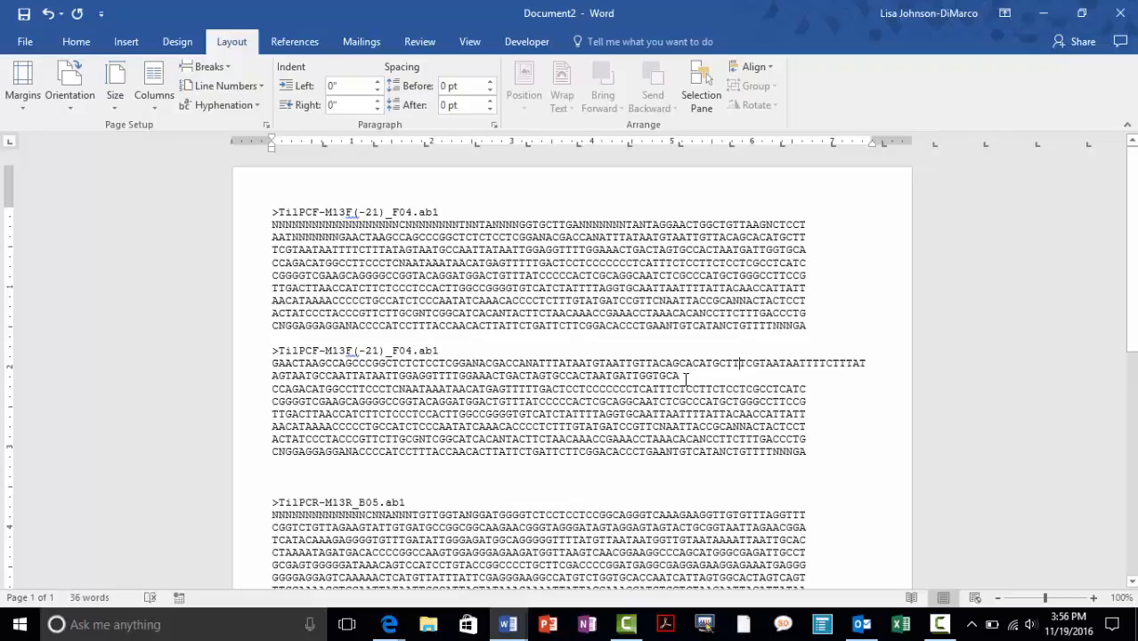
pyautogui.click(681, 375)
pyautogui.press('Delete')
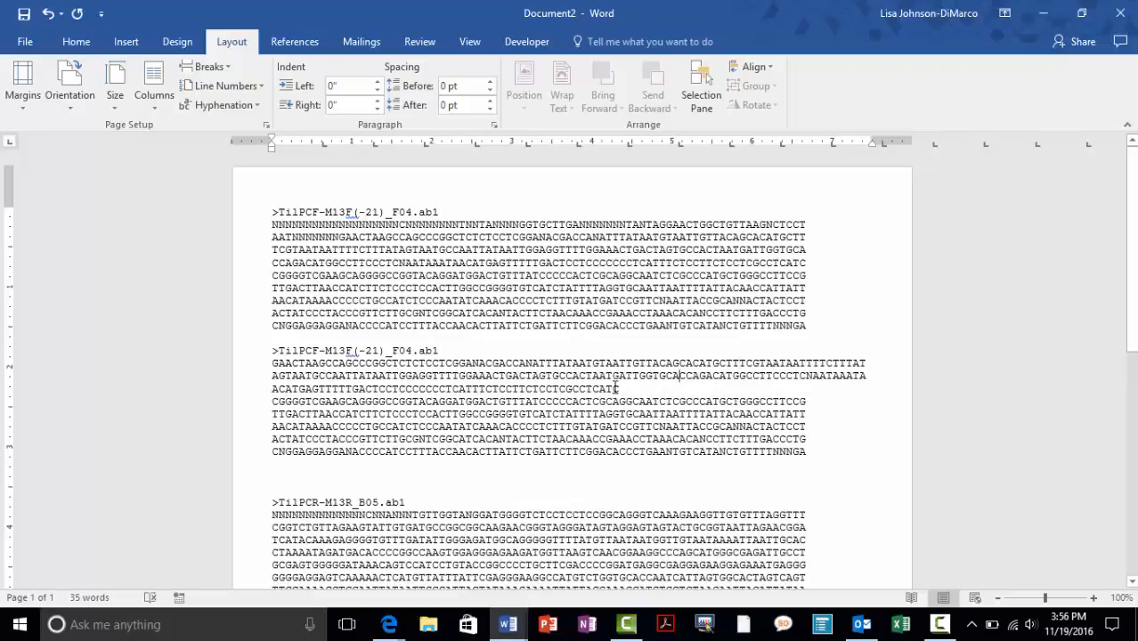
pyautogui.click(621, 388)
pyautogui.press('Delete')
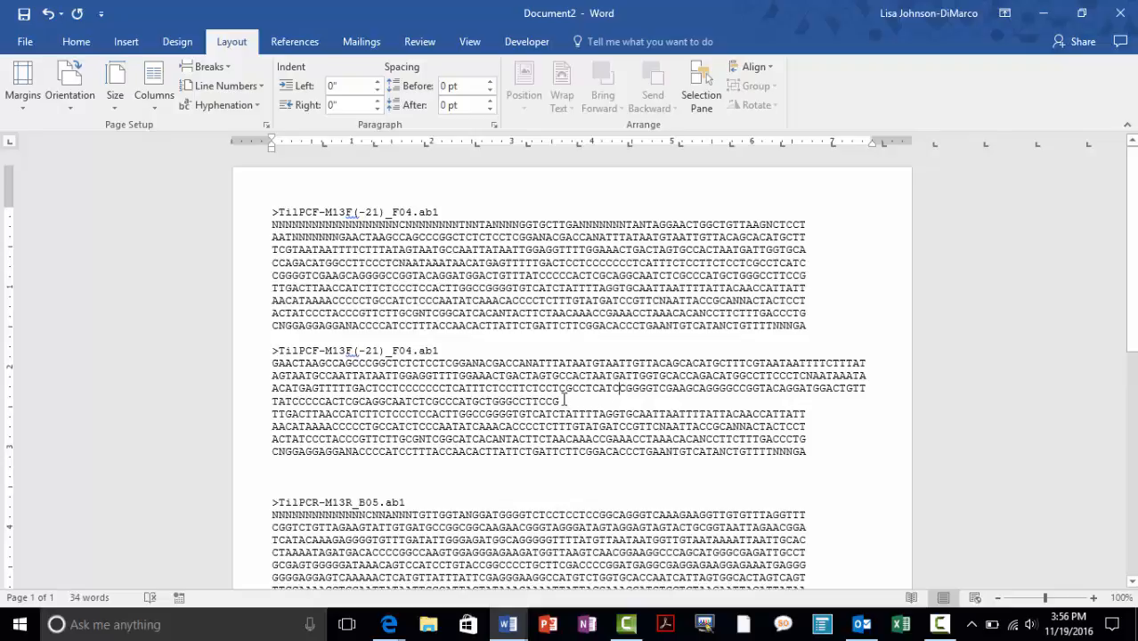
pyautogui.press('Delete')
pyautogui.press('Delete')
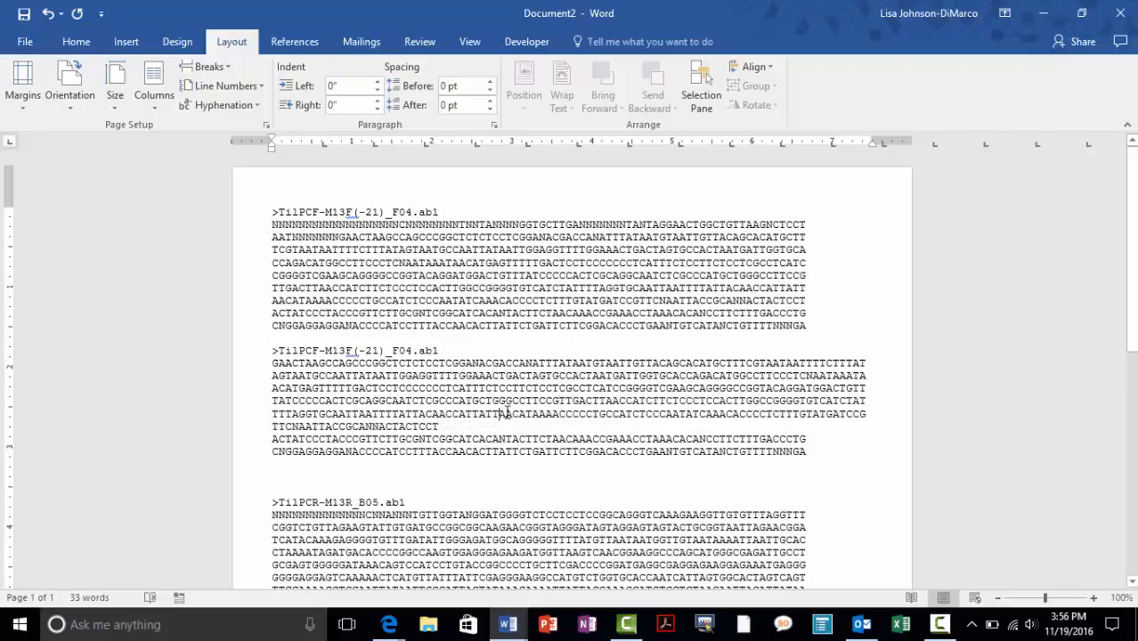
pyautogui.click(442, 426)
pyautogui.press('Delete')
pyautogui.click(383, 440)
pyautogui.press('Delete')
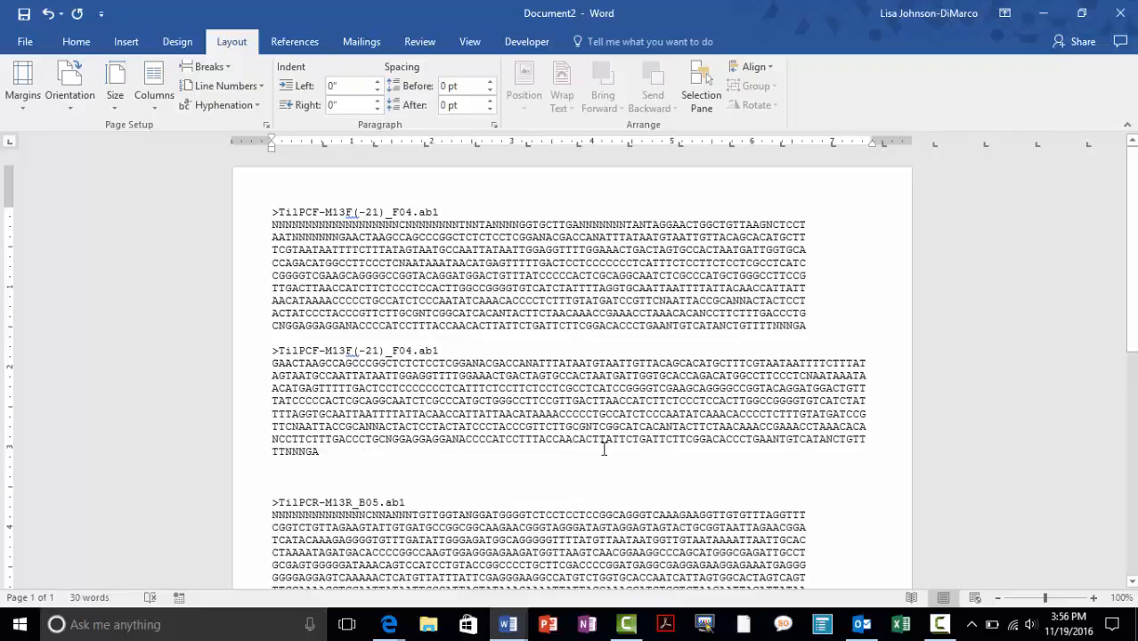
# Step: Trim the unreliable end of the second TilPCF-M13F(-21)_F04.ab1 copy so the sequence ends with GAANTGTCATA
pyautogui.scroll(-5, 579, 448)
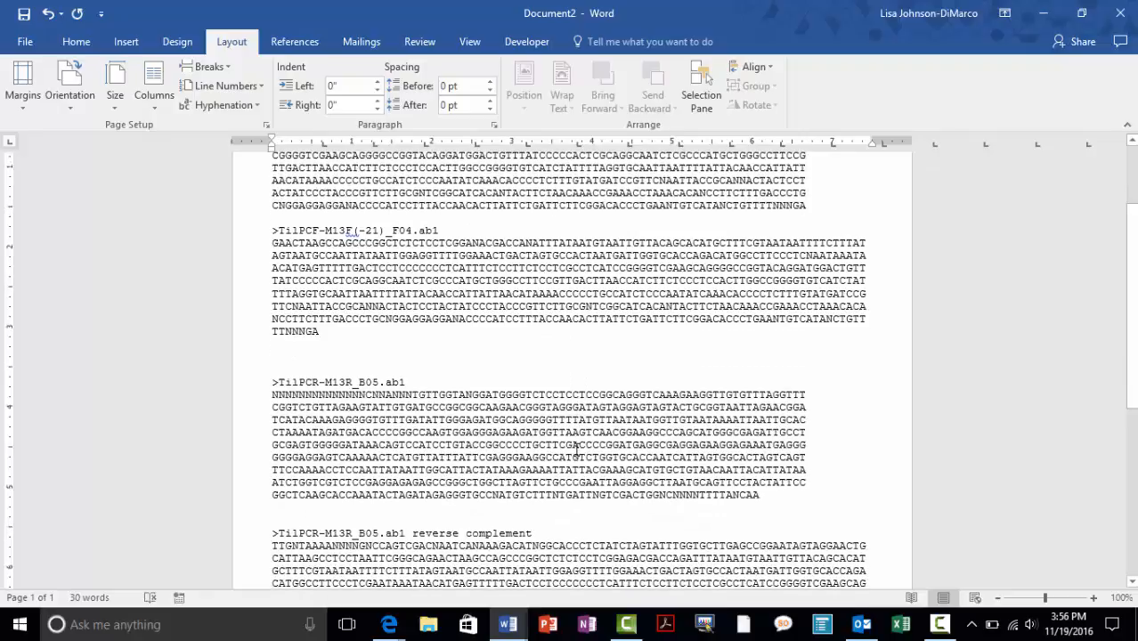
pyautogui.scroll(-4, 576, 448)
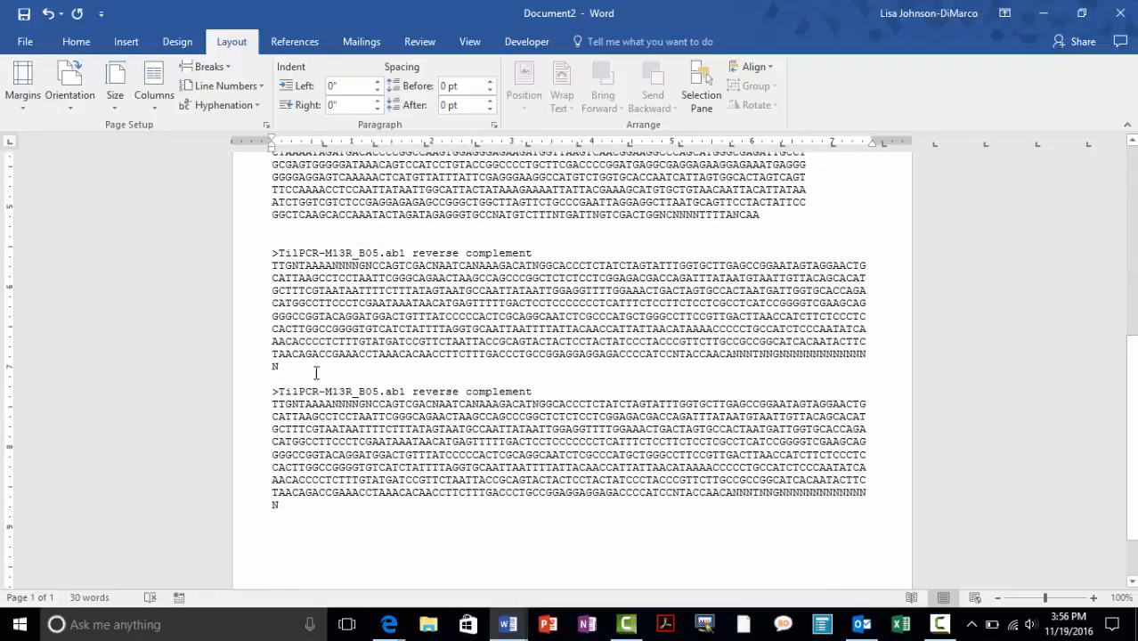
pyautogui.scroll(6, 504, 293)
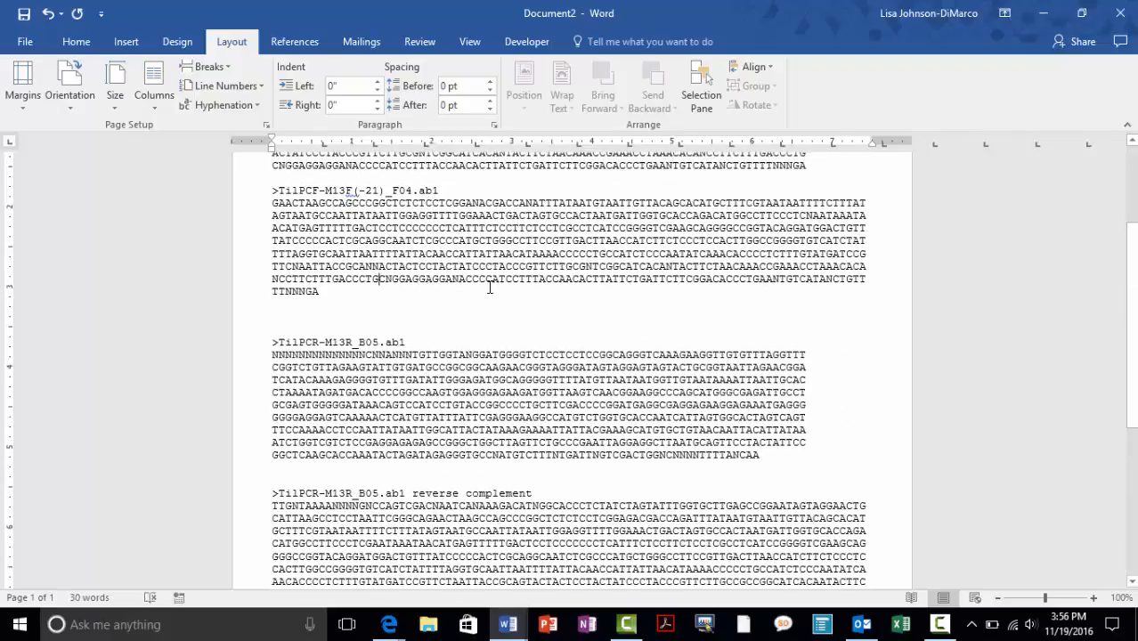
pyautogui.scroll(2, 349, 295)
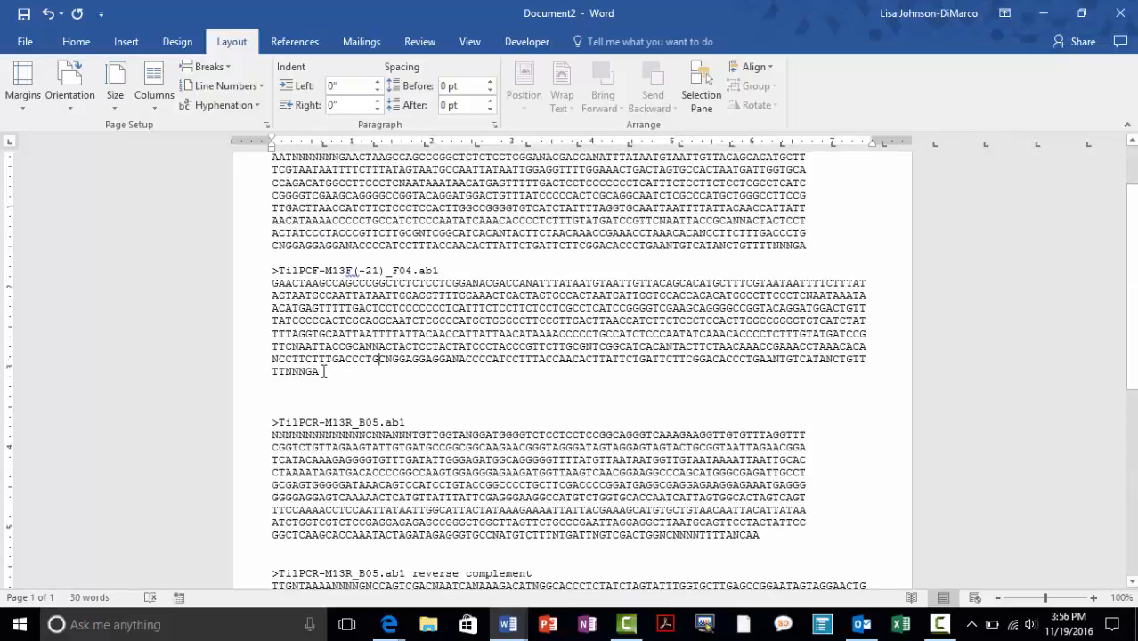
pyautogui.press('BackSpace')
pyautogui.press('BackSpace')
pyautogui.press('BackSpace')
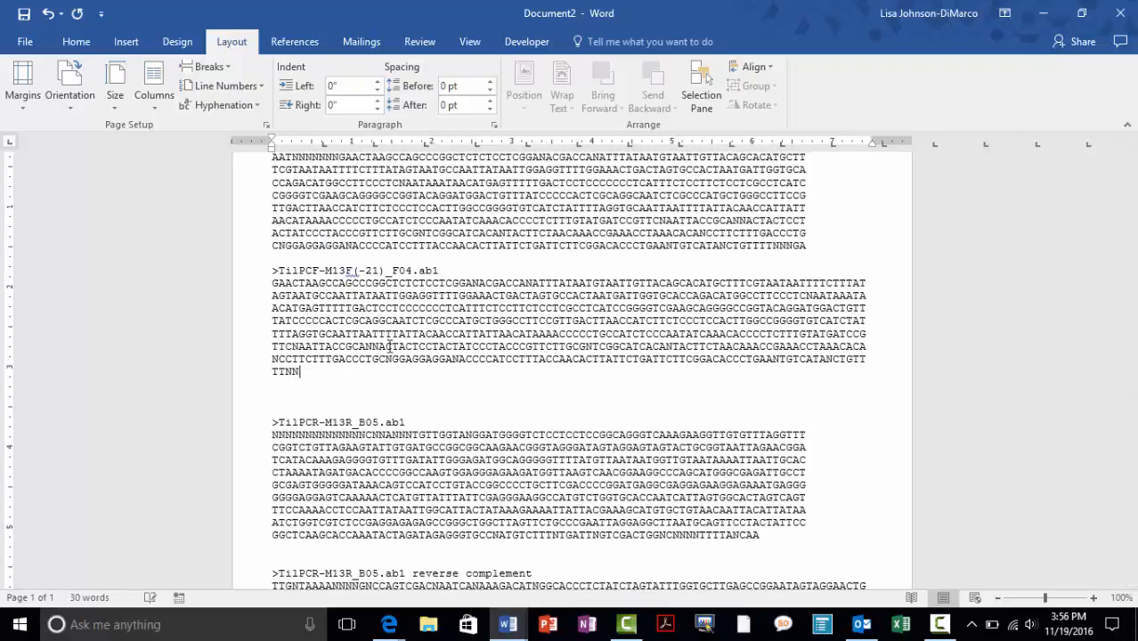
pyautogui.press('BackSpace')
pyautogui.press('BackSpace')
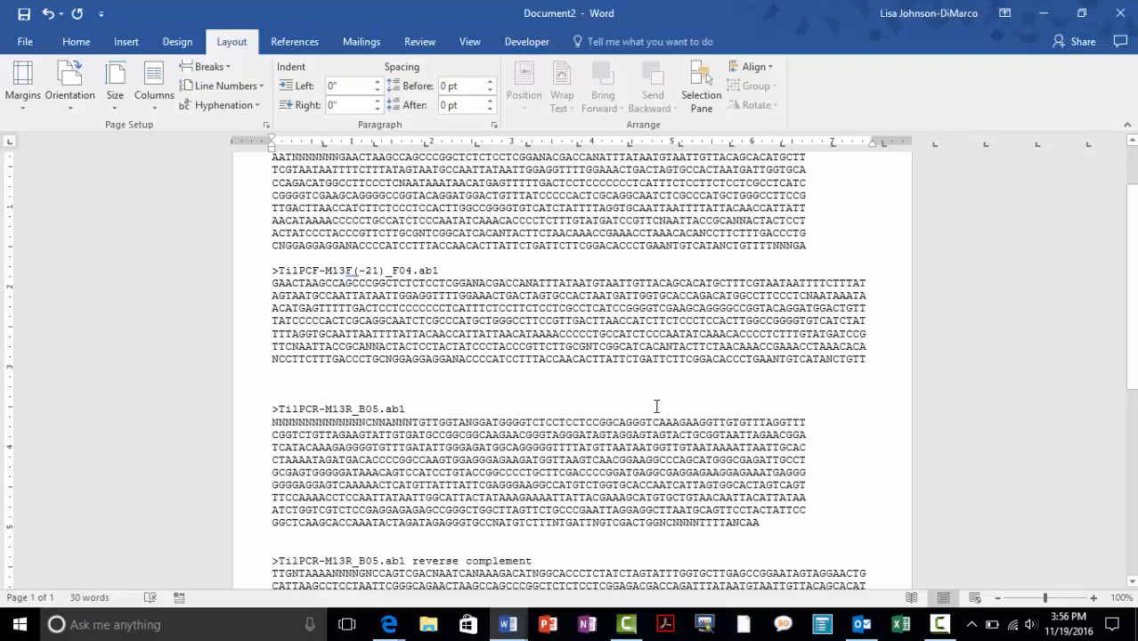
pyautogui.press('BackSpace')
pyautogui.press('BackSpace')
pyautogui.press('BackSpace')
pyautogui.press('BackSpace')
# Step: Delete the unreliable start of the second TilPCR-M13R_B05.ab1 reverse complement copy, up to the last N before GGCACCCTC
pyautogui.scroll(-8, 710, 378)
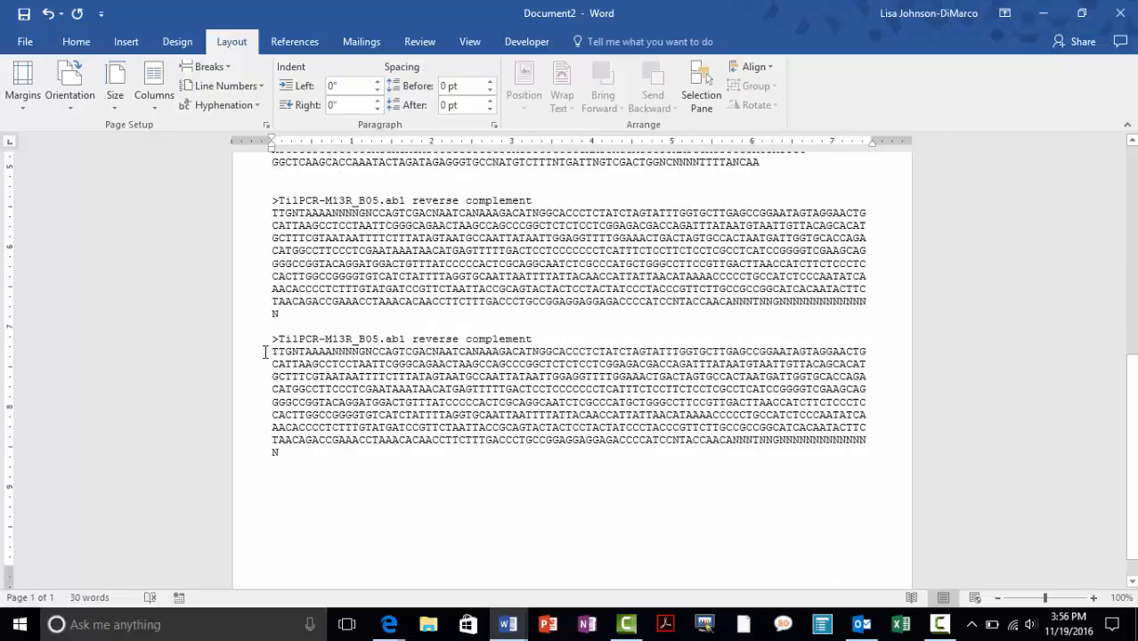
pyautogui.moveTo(398, 350); pyautogui.dragTo(479, 352)
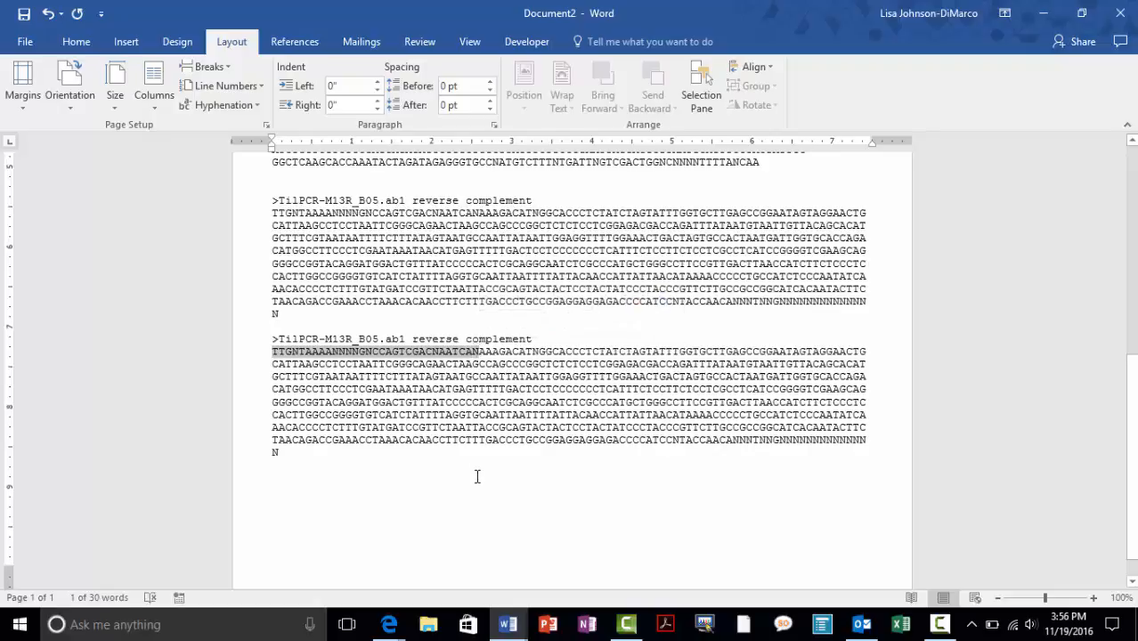
pyautogui.press('Delete')
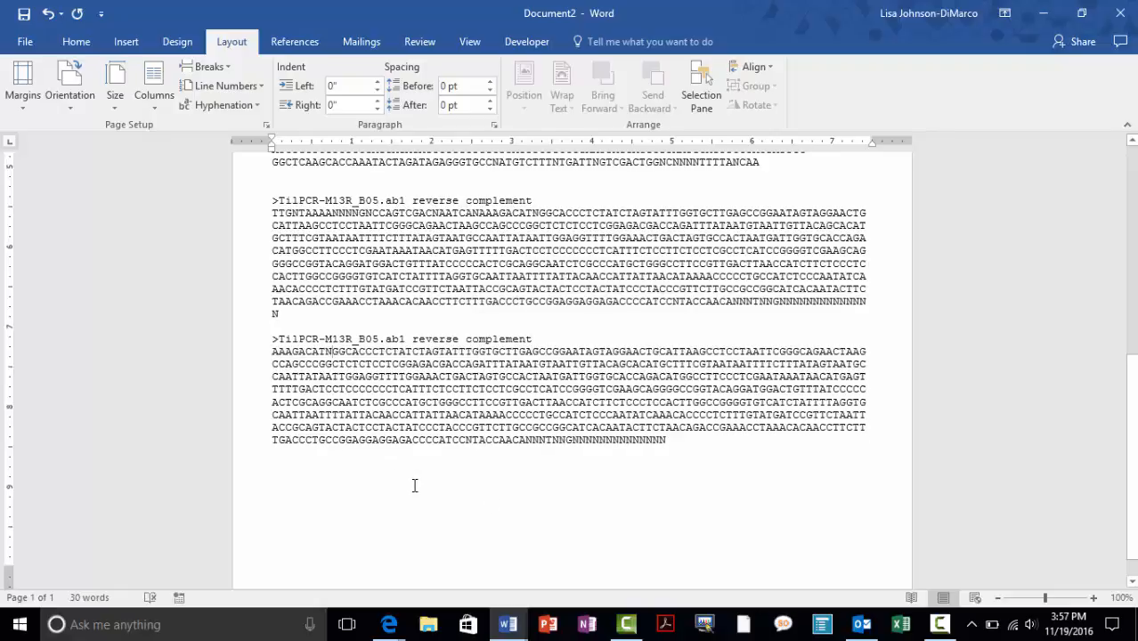
pyautogui.press('BackSpace')
pyautogui.press('BackSpace')
pyautogui.press('BackSpace')
pyautogui.press('BackSpace')
pyautogui.press('BackSpace')
pyautogui.press('BackSpace')
pyautogui.press('BackSpace')
pyautogui.press('BackSpace')
pyautogui.press('BackSpace')
# Step: Trim the N-rich end of the second TilPCR-M13R_B05.ab1 reverse complement copy so it ends with GACCCCATCC, followed by a new paragraph
pyautogui.click(606, 436)
pyautogui.press('BackSpace')
pyautogui.press('BackSpace')
pyautogui.press('BackSpace')
pyautogui.press('BackSpace')
pyautogui.press('BackSpace')
pyautogui.press('BackSpace')
pyautogui.press('BackSpace')
pyautogui.press('BackSpace')
pyautogui.press('BackSpace')
pyautogui.press('BackSpace')
pyautogui.press('BackSpace')
pyautogui.press('BackSpace')
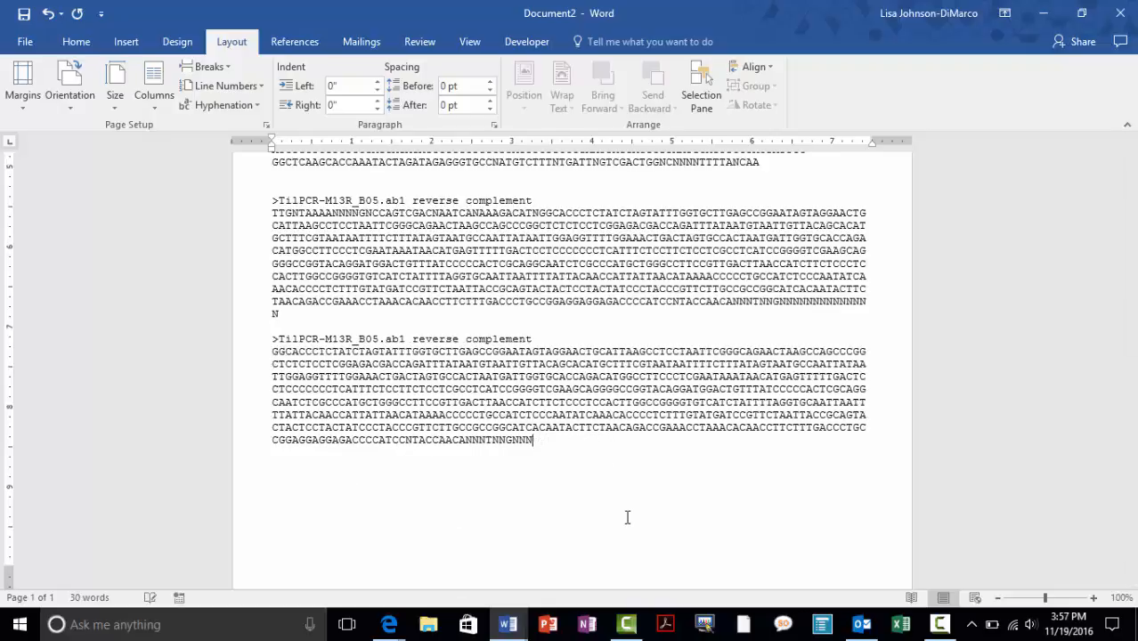
pyautogui.press('BackSpace')
pyautogui.press('BackSpace')
pyautogui.press('BackSpace')
pyautogui.press('BackSpace')
pyautogui.press('BackSpace')
pyautogui.press('BackSpace')
pyautogui.press('BackSpace')
pyautogui.press('BackSpace')
pyautogui.press('BackSpace')
pyautogui.press('BackSpace')
pyautogui.press('BackSpace')
pyautogui.press('BackSpace')
pyautogui.press('Return')
pyautogui.scroll(-1, 756, 534)
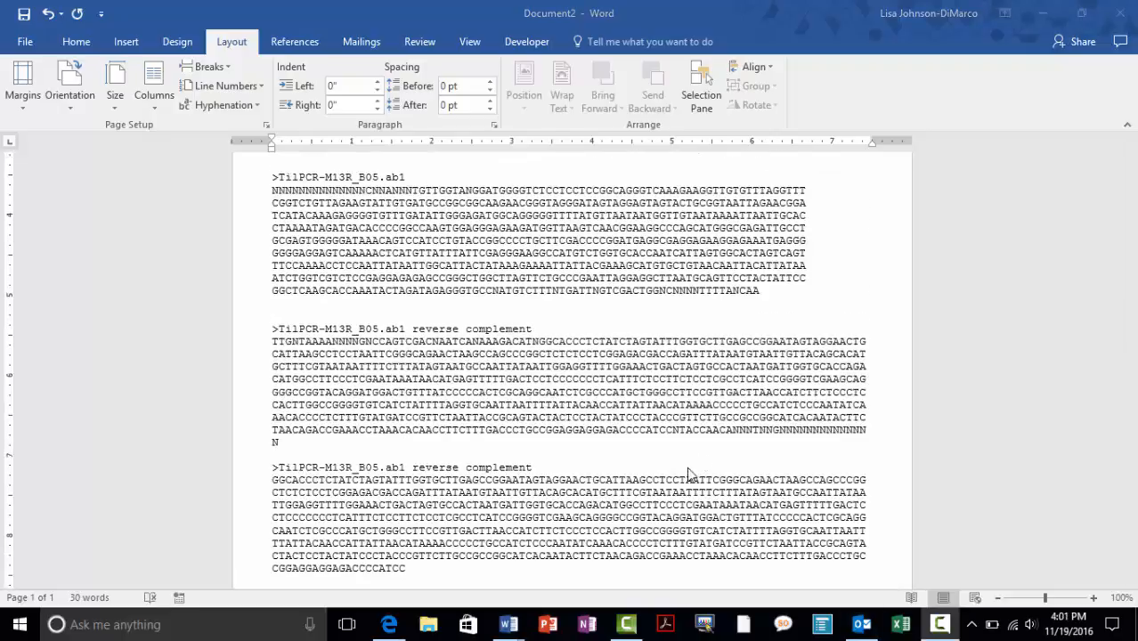
# Step: Switch to the Bioinformatics on COI PCR fish samples v 2.0 document, follow its BLAST link, and open the Global Align tool
pyautogui.moveTo(517, 626)
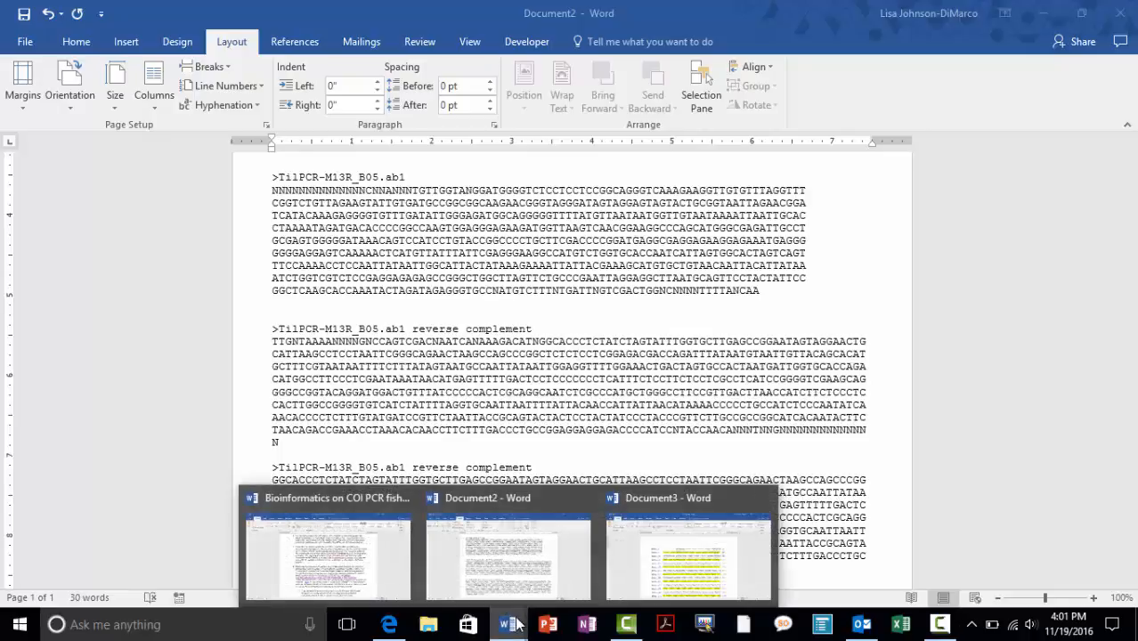
pyautogui.click(370, 574)
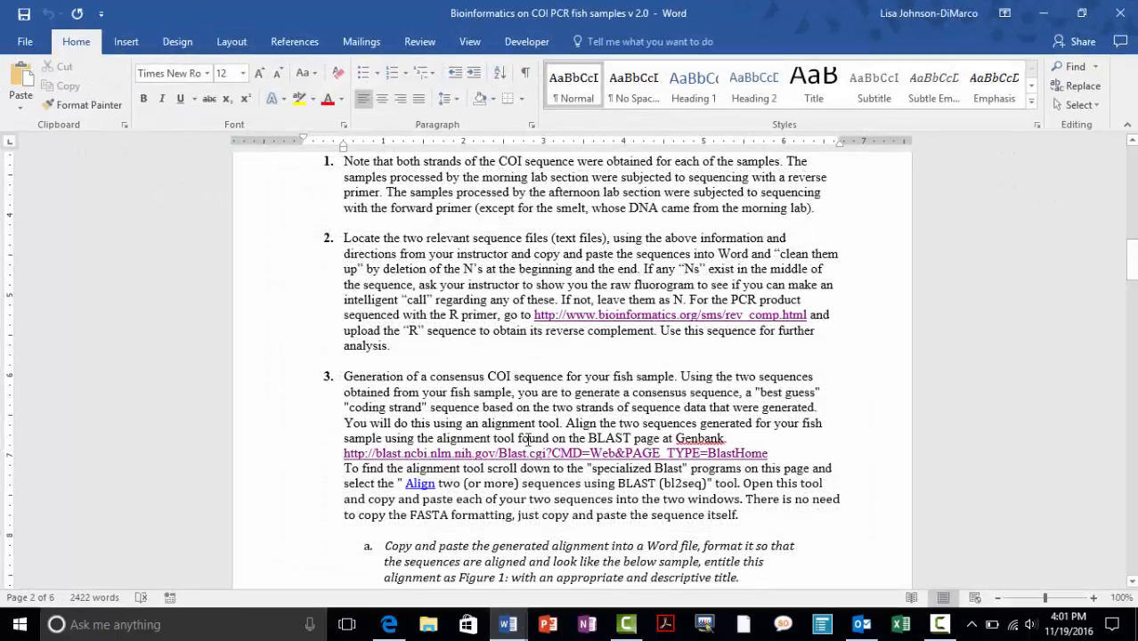
pyautogui.scroll(-2, 526, 441)
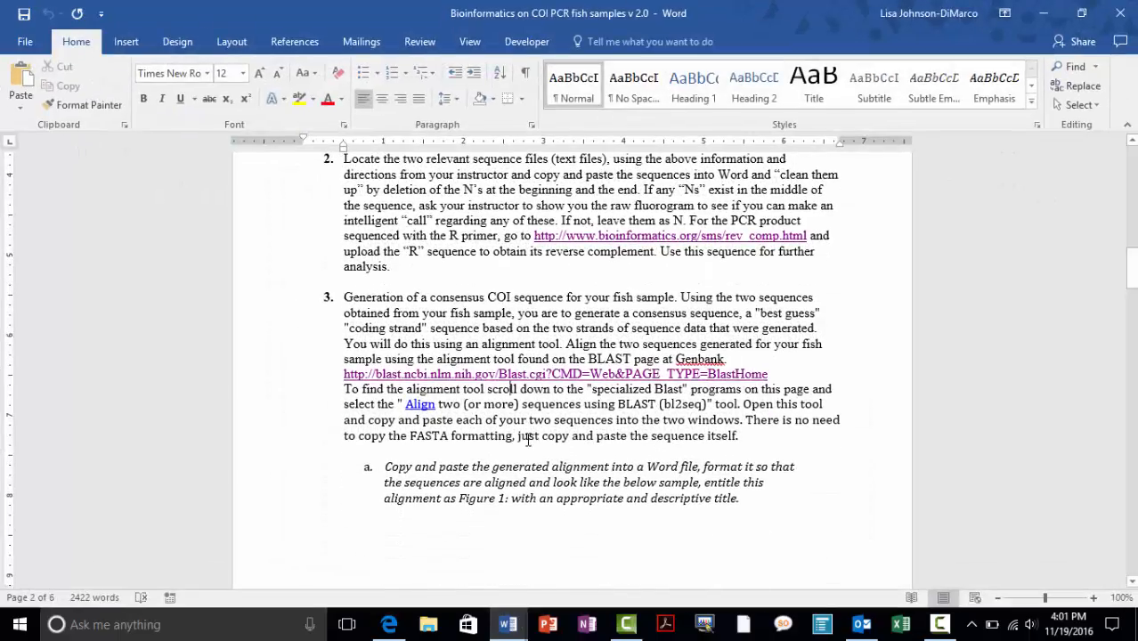
pyautogui.keyDown('ctrl'); pyautogui.click(436, 408); pyautogui.keyUp('ctrl')
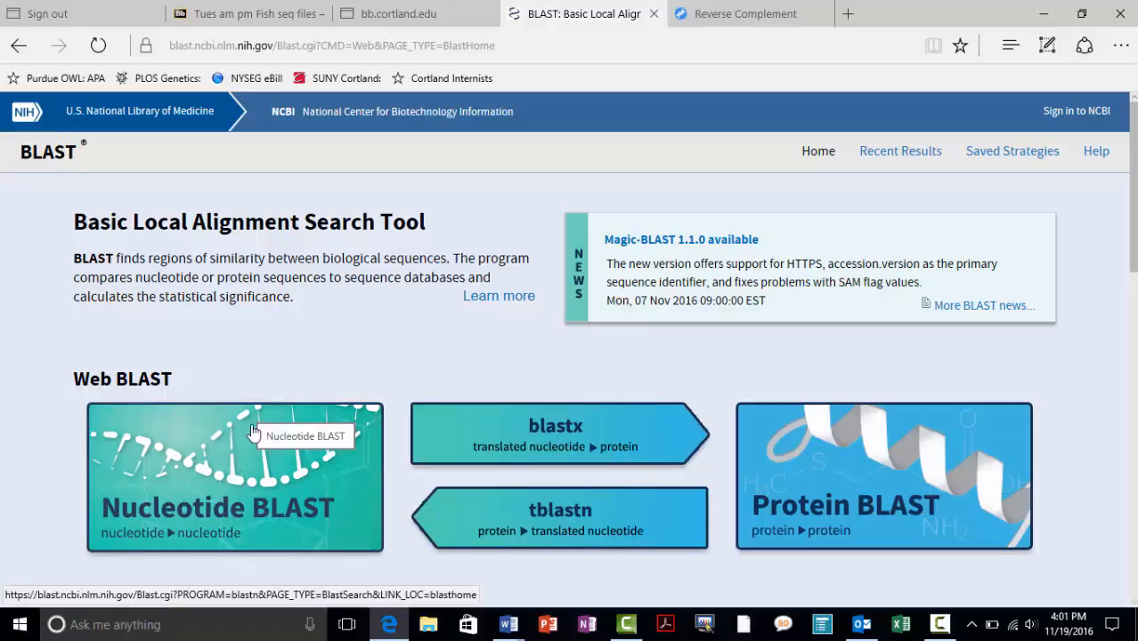
pyautogui.scroll(-2, 288, 333)
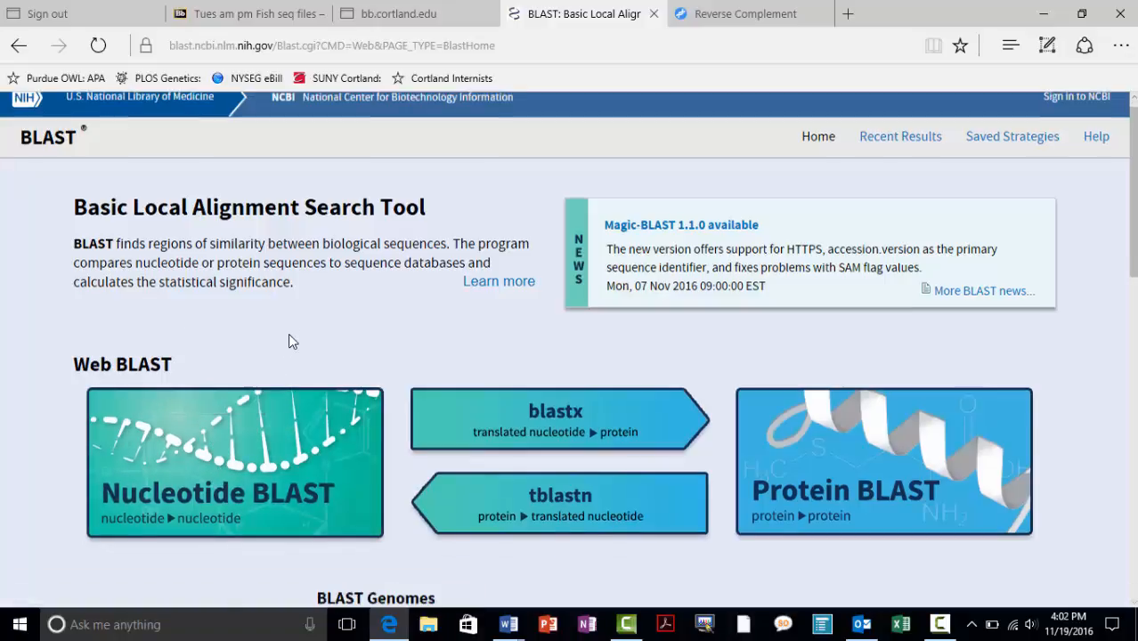
pyautogui.scroll(-5, 288, 333)
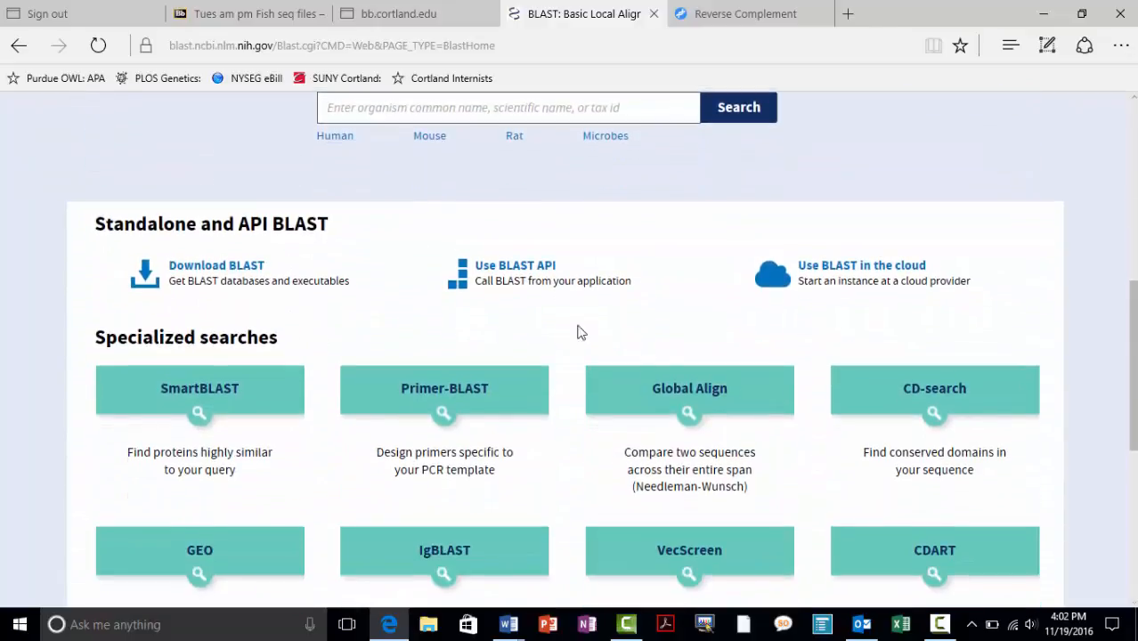
pyautogui.click(687, 400)
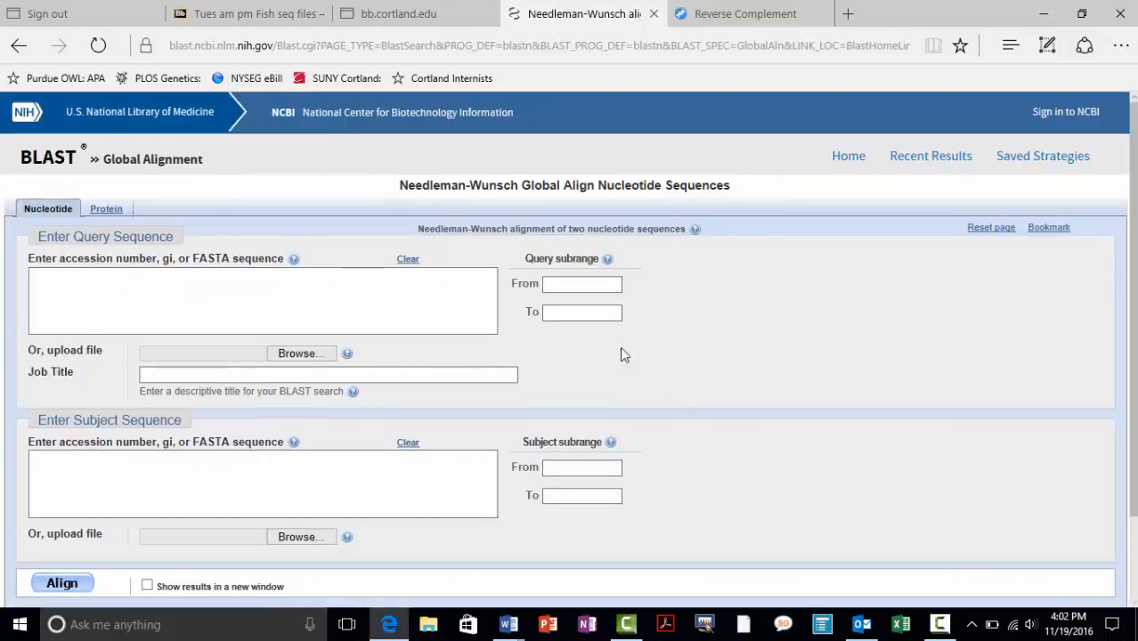
# Step: Shrink the browser window and copy the trimmed TilPCF-M13F(-21)_F04.ab1 bases, without header, from Document2 in Word into the query sequence
pyautogui.click(135, 323)
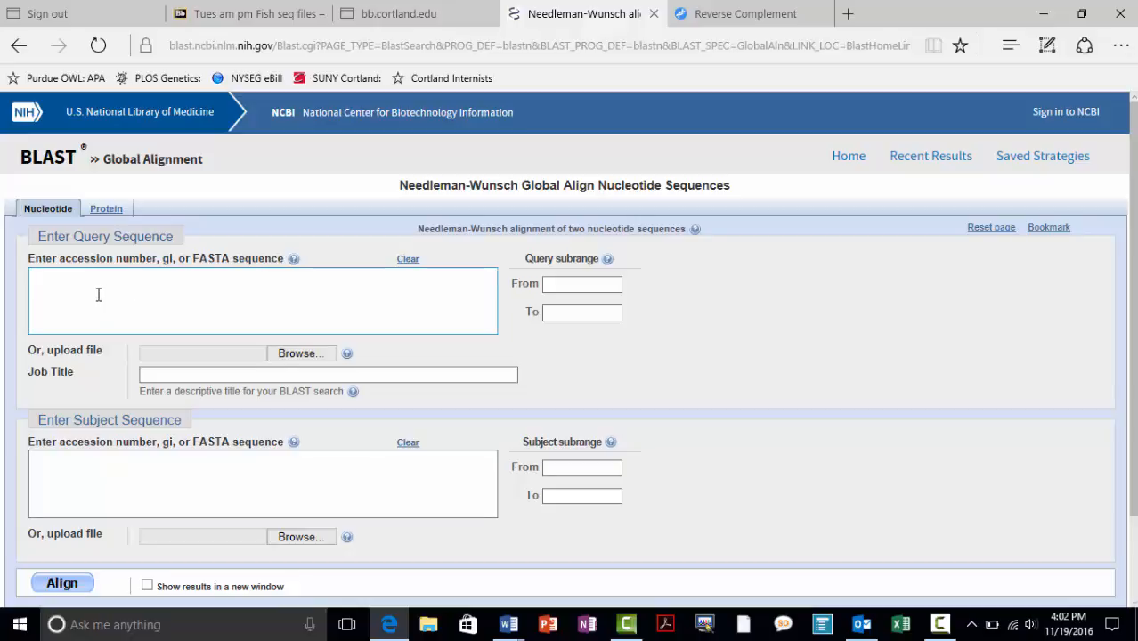
pyautogui.click(93, 471)
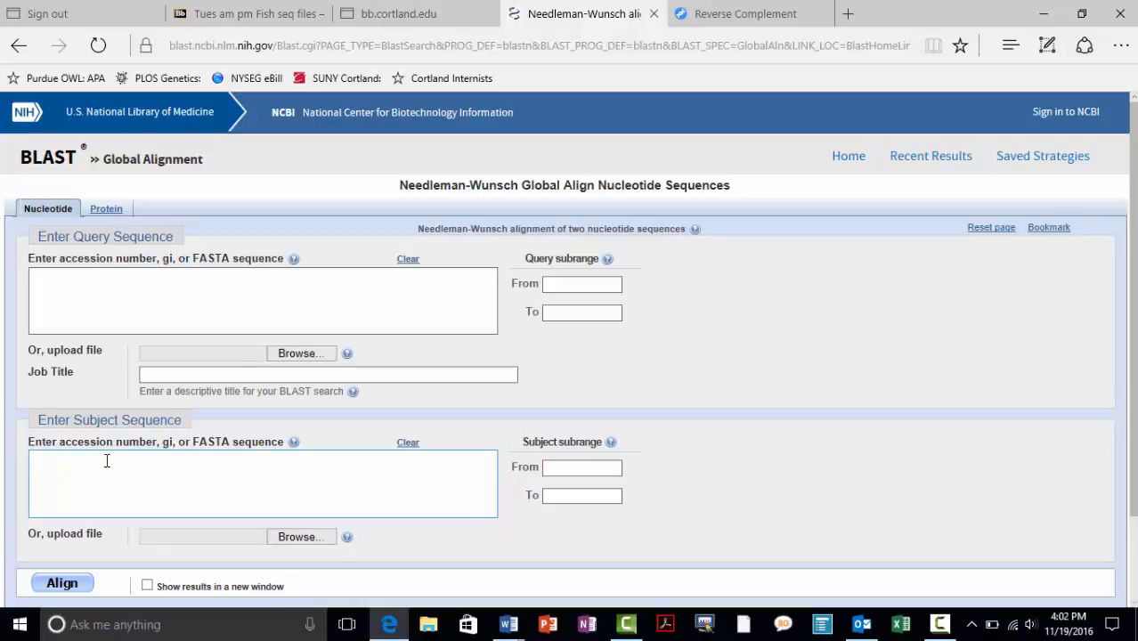
pyautogui.click(1081, 14)
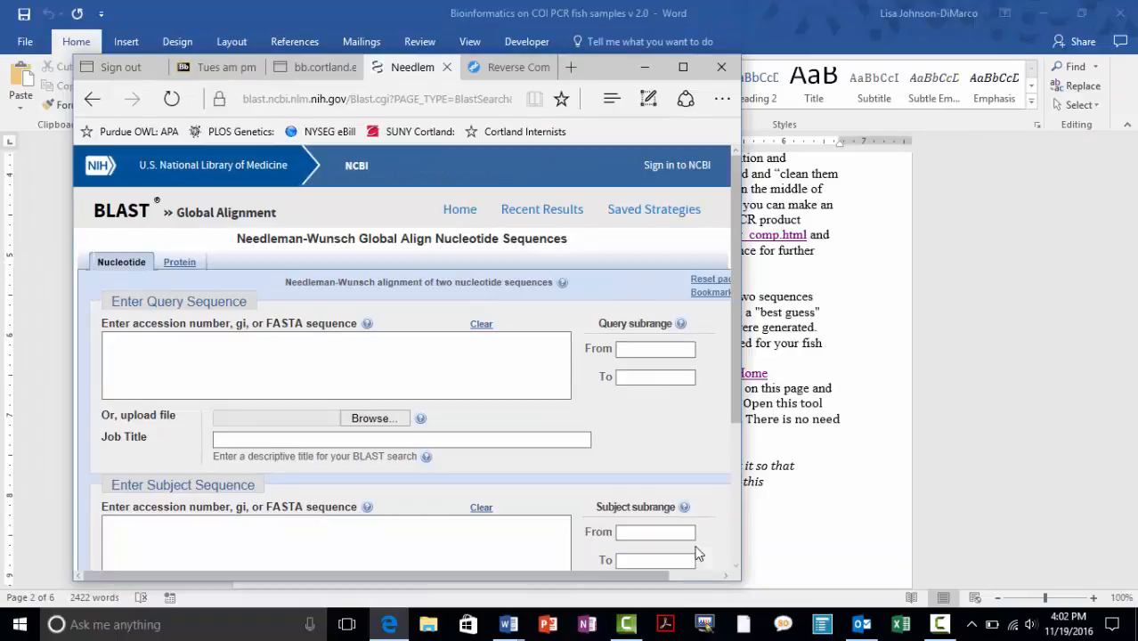
pyautogui.moveTo(510, 623)
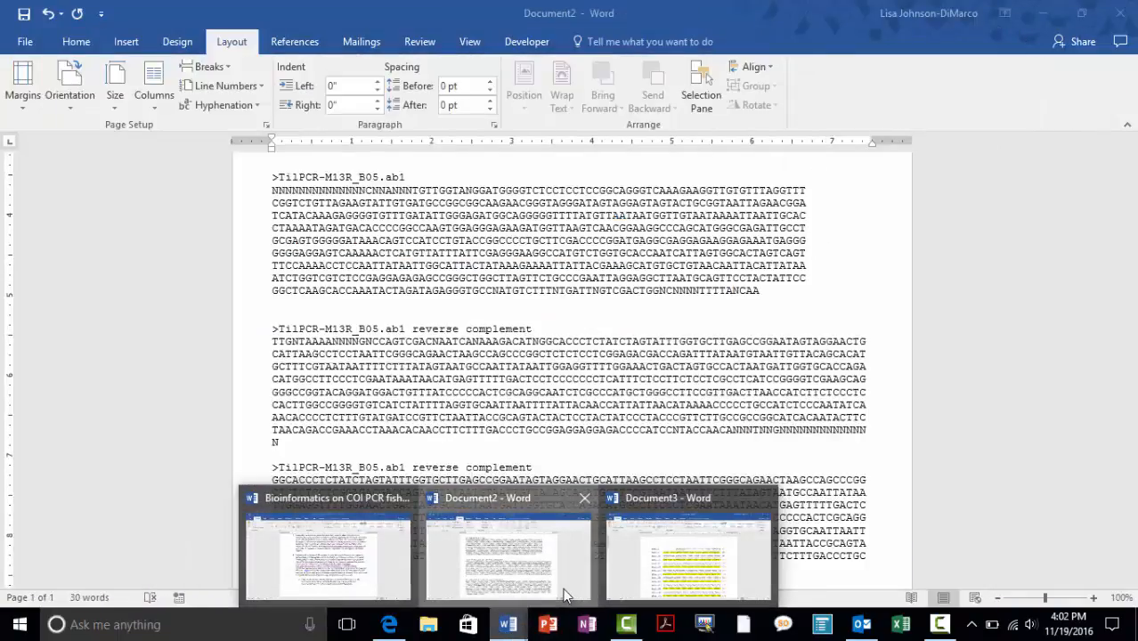
pyautogui.click(561, 579)
pyautogui.scroll(8, 467, 321)
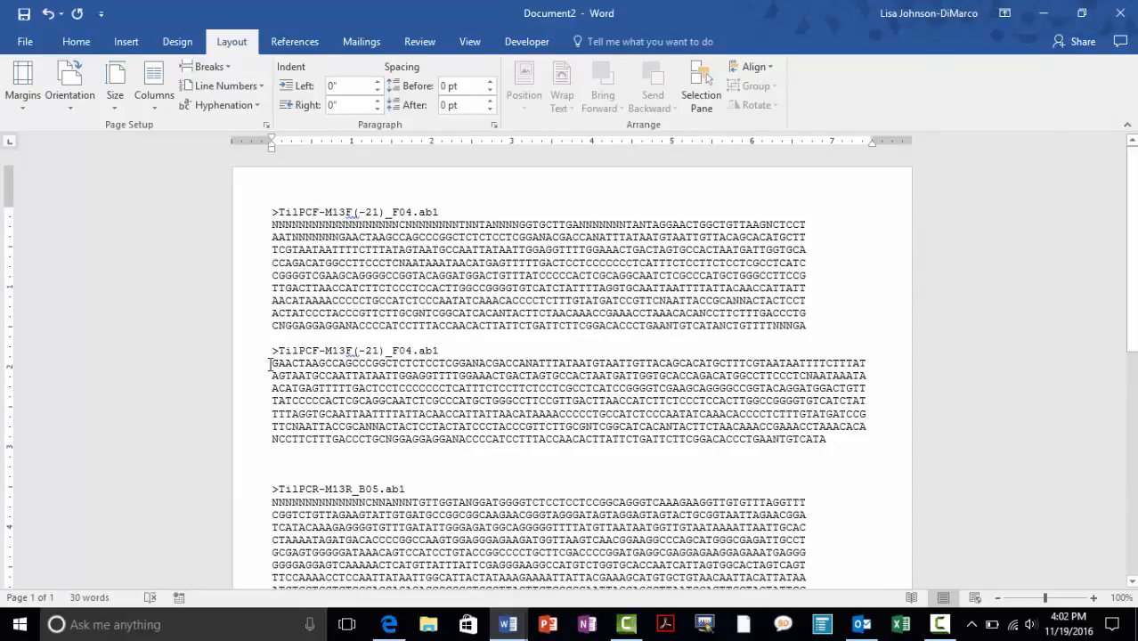
pyautogui.moveTo(271, 364); pyautogui.dragTo(829, 440)
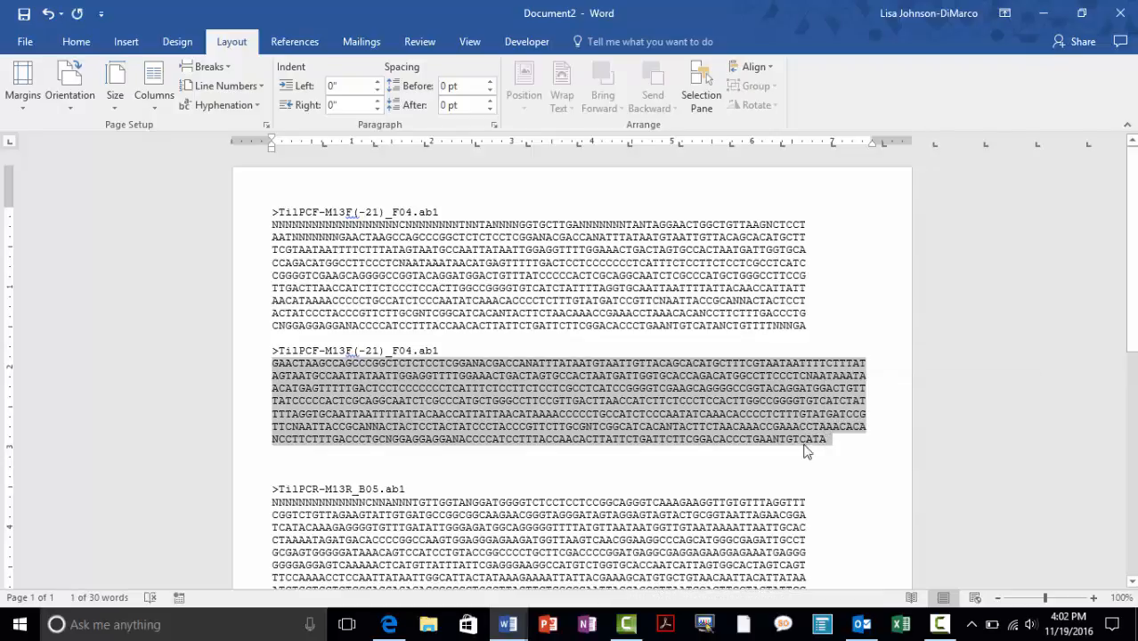
pyautogui.click(390, 624)
pyautogui.click(236, 357)
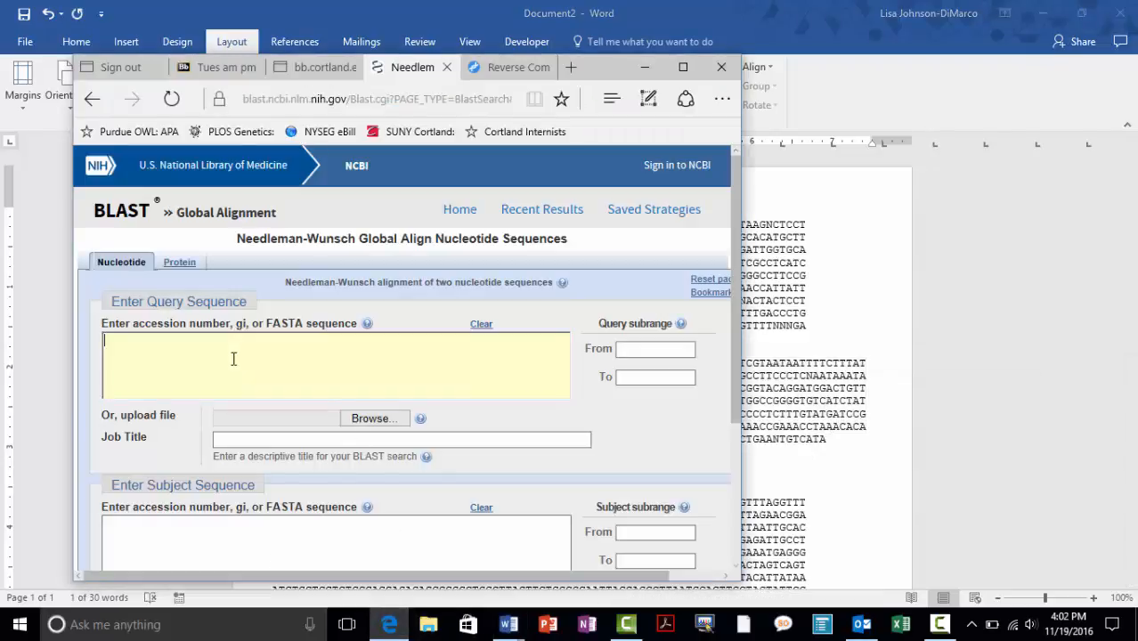
pyautogui.write('CCGGGGTGTCATCTATTTTAGGTGCAATTAATTTTATTACAACCATTATTAACATAAAACCCCCTGCCATCTCCCAATATCAAACACCCCTCTTTGTATGATCCGTTCNAATTACCGCANNACTACTCCTACTATCCCTACCCGTTCTTGCGNTCGGCATCACANTACTTCTAACAAACCGAAACCTAAACACANCCTTCTTGACCCTGCNGGAGGAGGANACCCATCCTTTACCAACACTTATTCTGATTCTTCGGACACCCTGAANTGTCATA')
# Step: Copy the trimmed TilPCR-M13R_B05.ab1 reverse complement bases, without header, from Word into the subject sequence in the browser
pyautogui.click(834, 456)
pyautogui.scroll(-10, 570, 374)
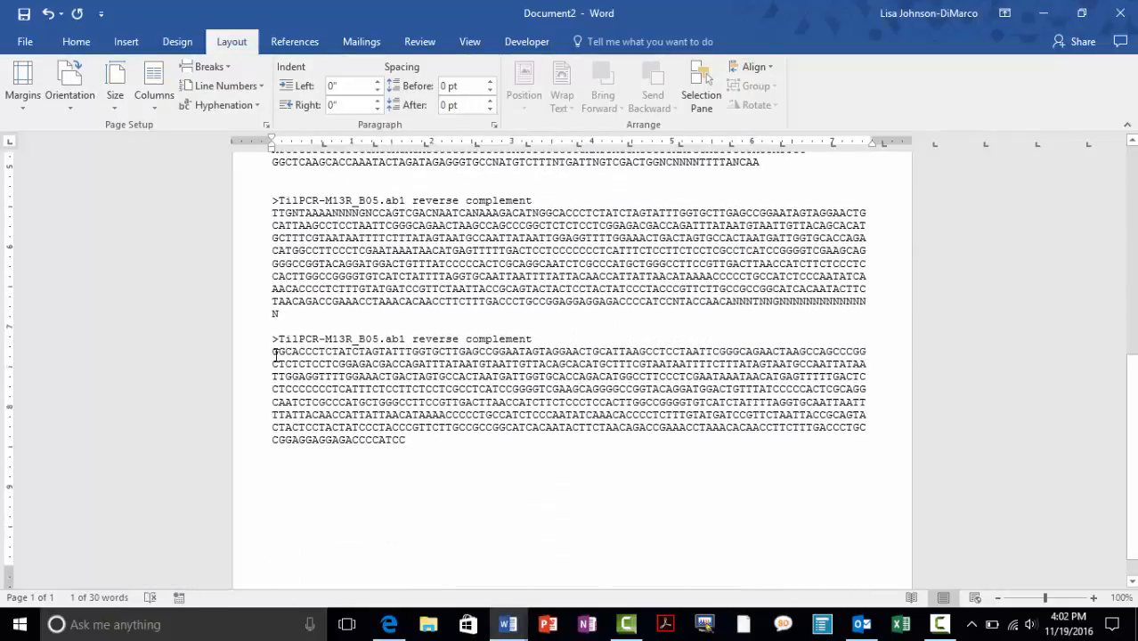
pyautogui.moveTo(274, 356); pyautogui.dragTo(415, 440)
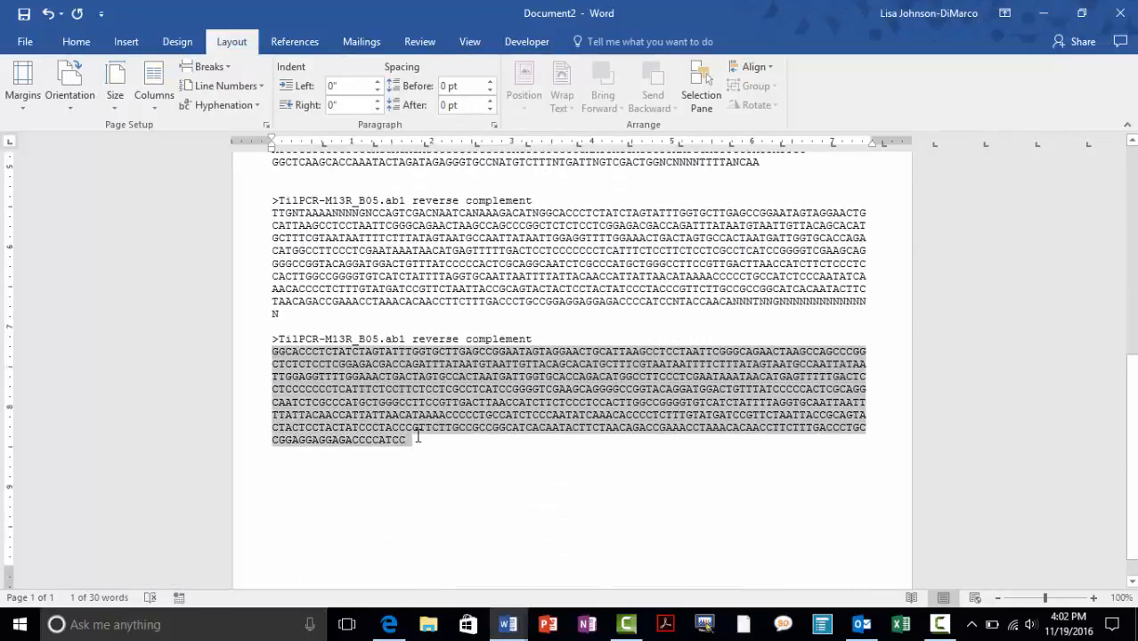
pyautogui.click(390, 624)
pyautogui.click(254, 520)
pyautogui.hotkey('ctrl', 'v')
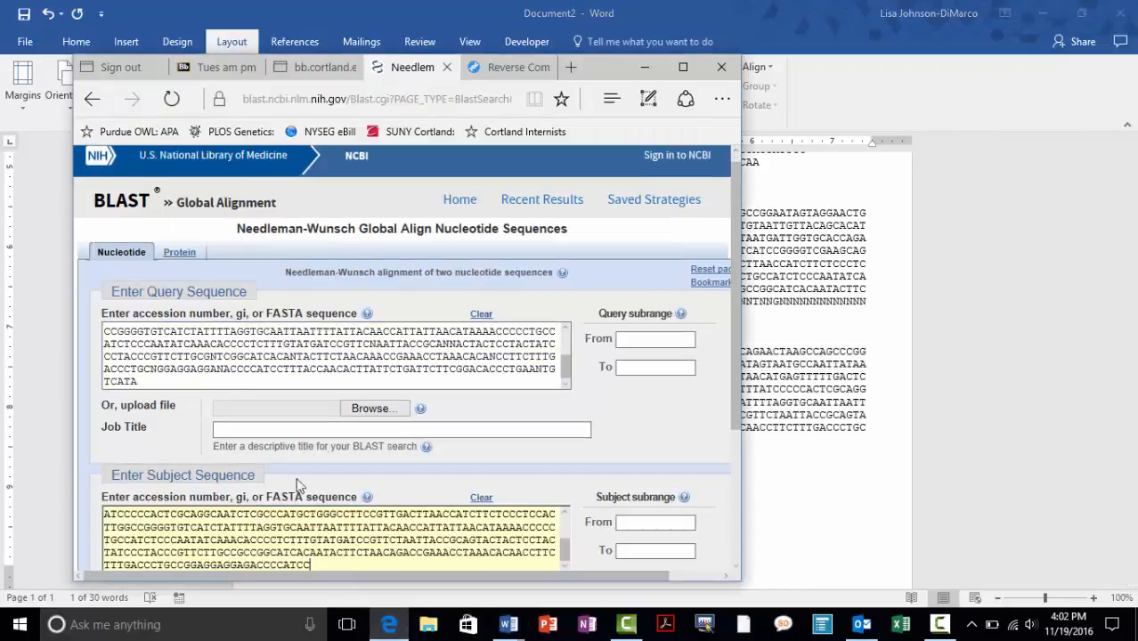
# Step: Run the Needleman-Wunsch alignment of the two sequences and enlarge the browser window to full screen
pyautogui.scroll(-3, 414, 363)
pyautogui.click(135, 445)
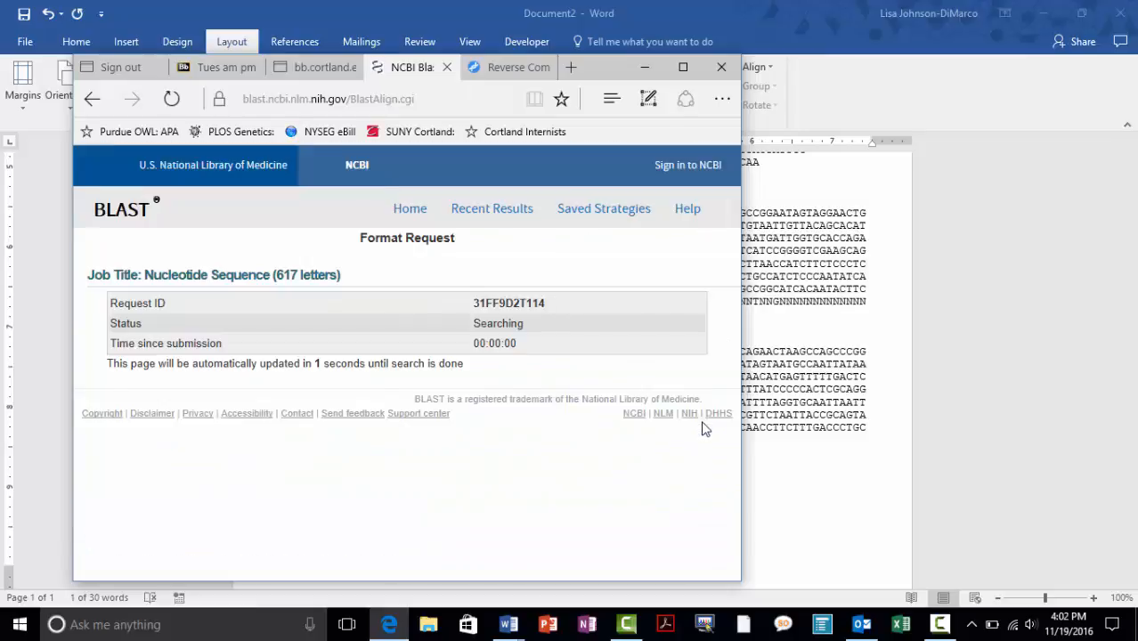
pyautogui.click(684, 67)
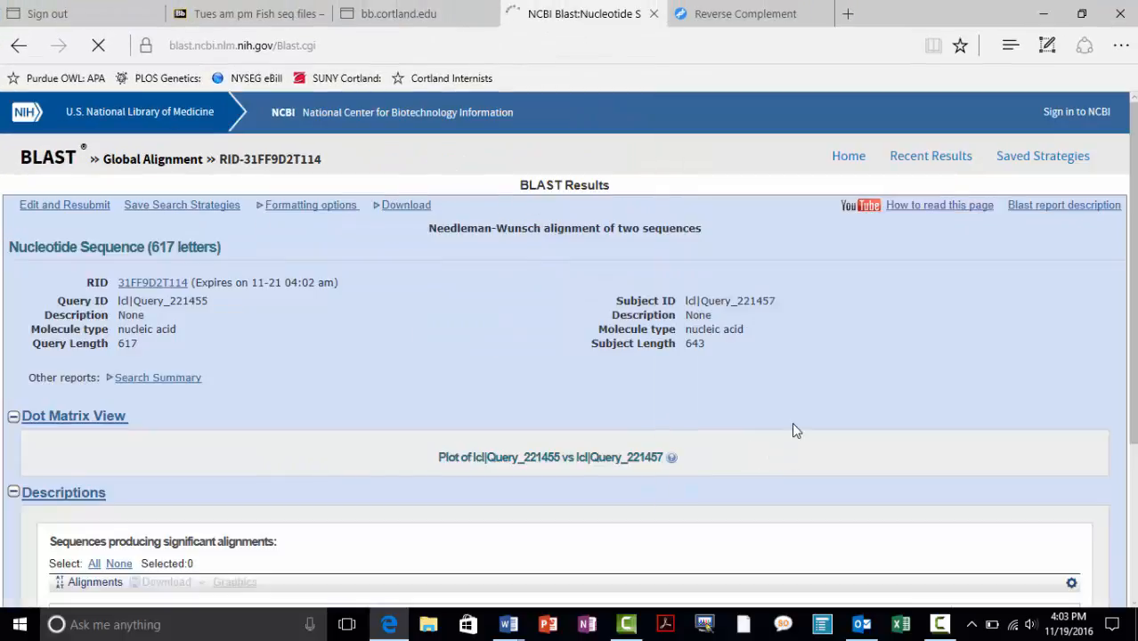
# Step: Select and copy the complete Query/Sbjct base alignment from the Global Alignment results
pyautogui.scroll(-1, 799, 429)
pyautogui.scroll(-3, 799, 434)
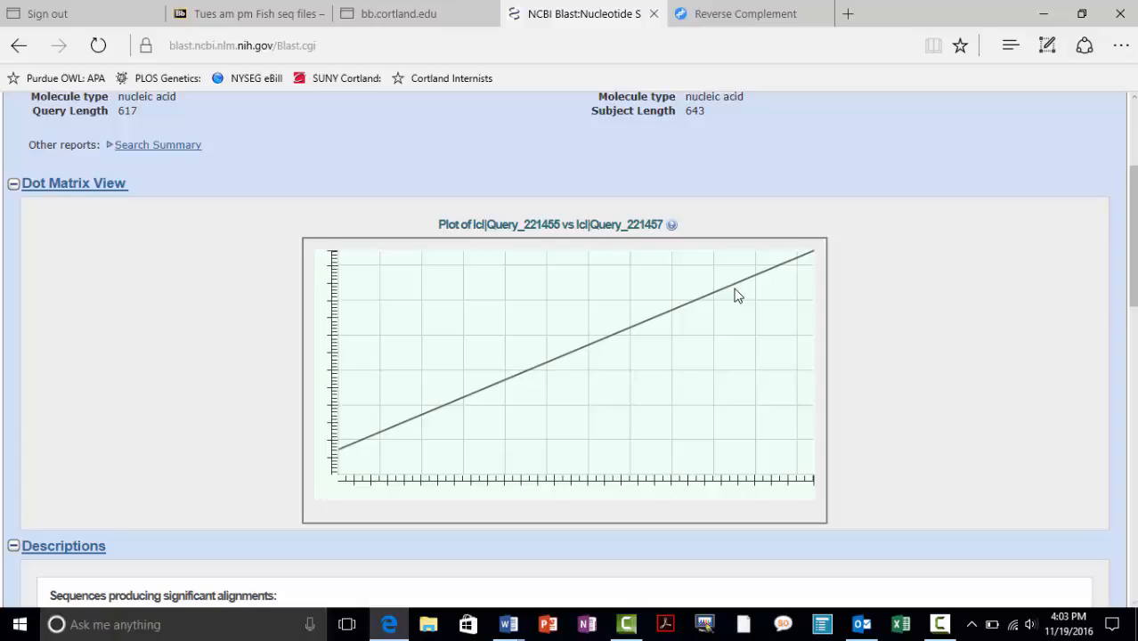
pyautogui.scroll(-5, 670, 329)
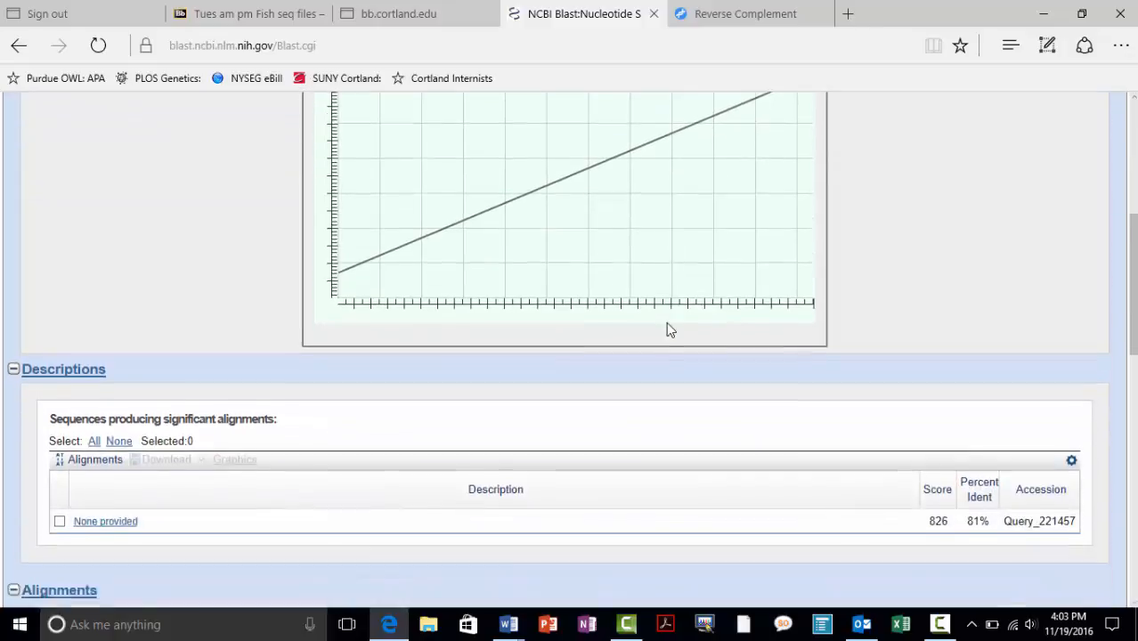
pyautogui.scroll(-10, 667, 326)
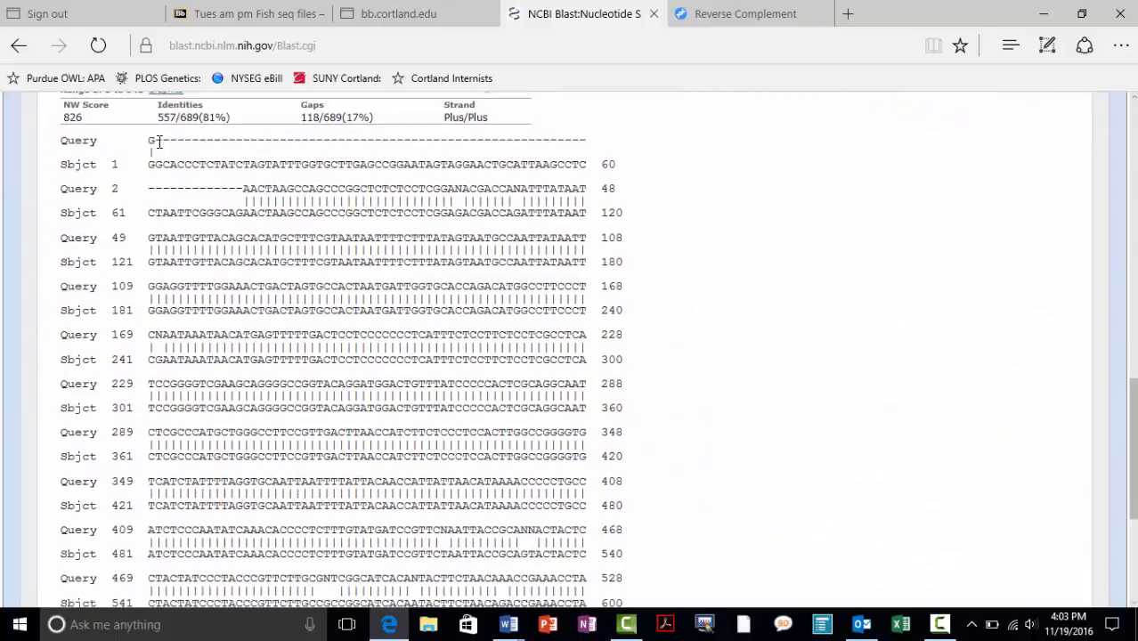
pyautogui.moveTo(148, 140); pyautogui.dragTo(470, 555)
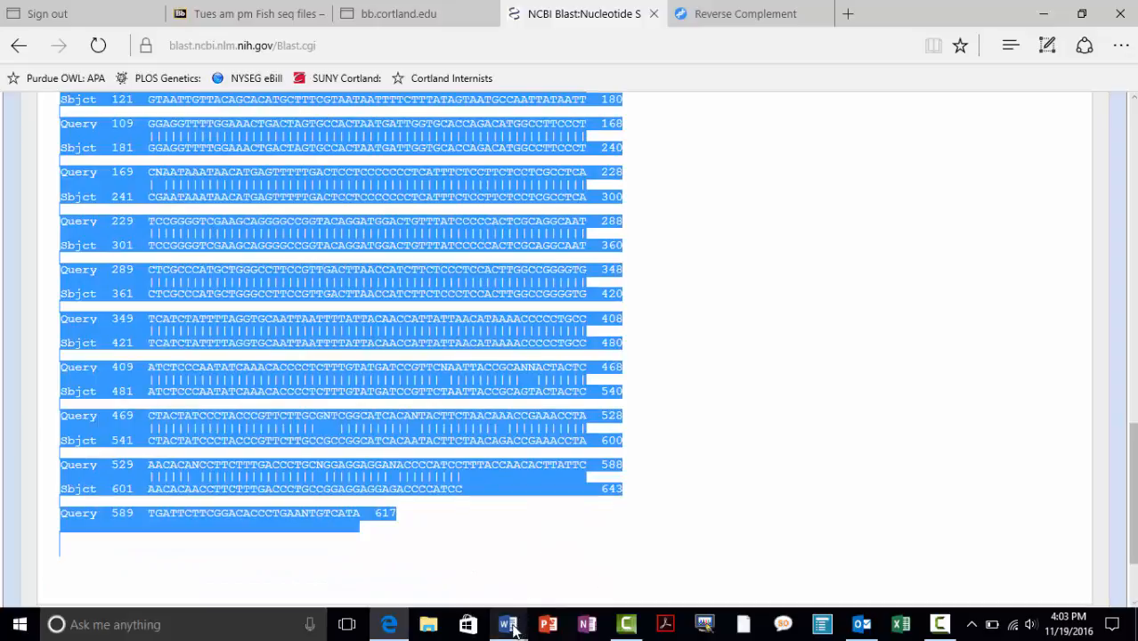
# Step: Switch to Word, create a new blank document and paste the copied alignment into it
pyautogui.click(507, 624)
pyautogui.click(503, 528)
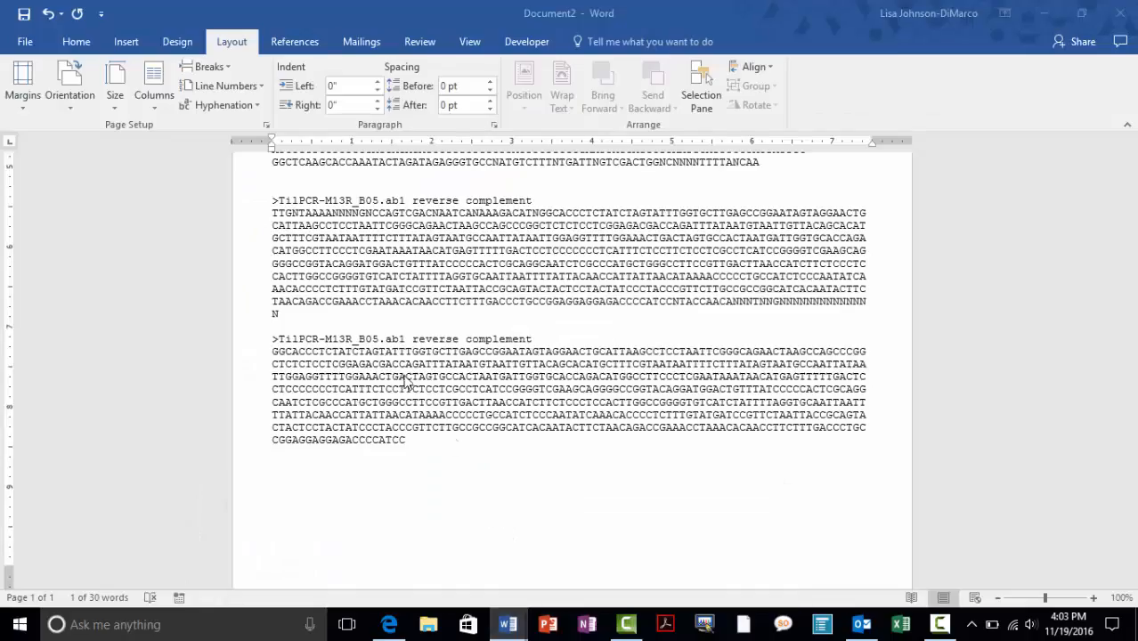
pyautogui.click(25, 41)
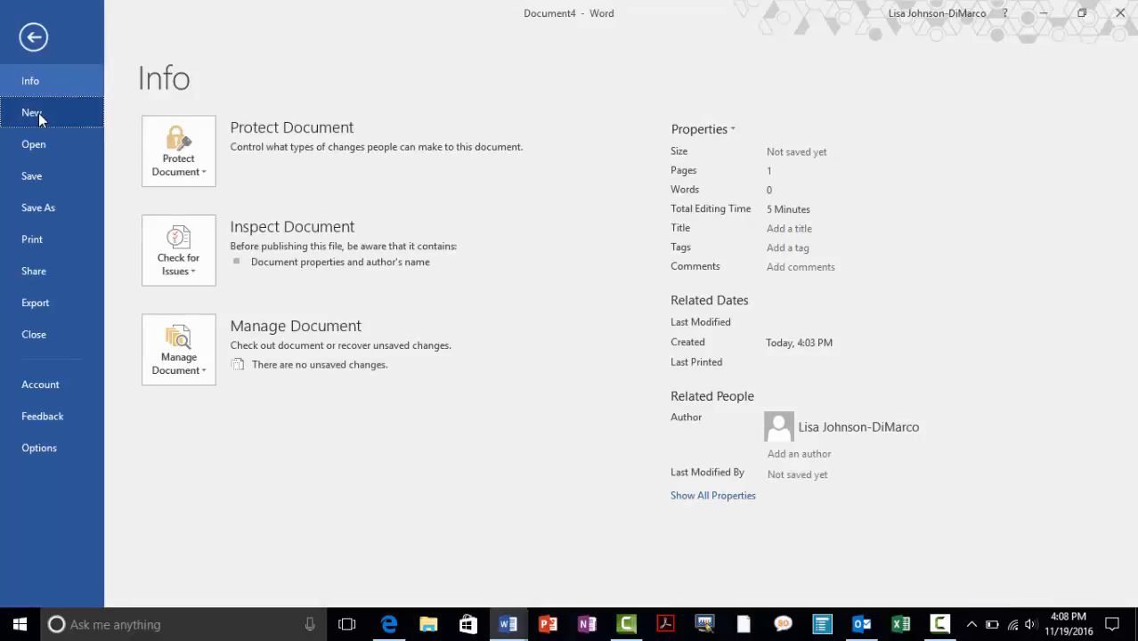
pyautogui.click(38, 113)
pyautogui.click(218, 250)
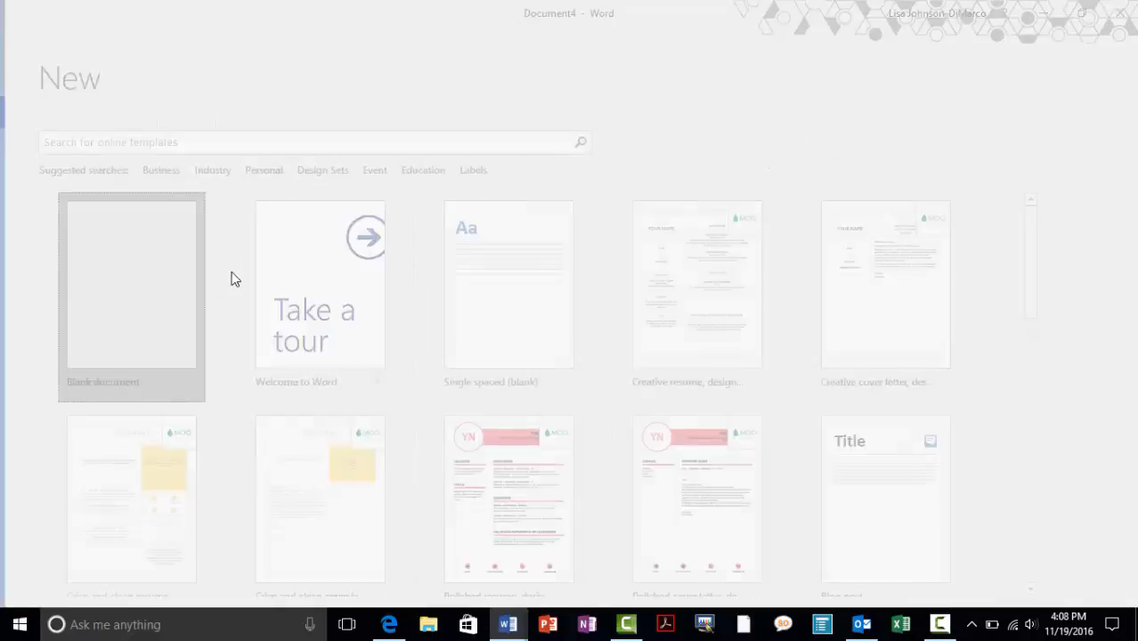
pyautogui.hotkey('ctrl', 'v')
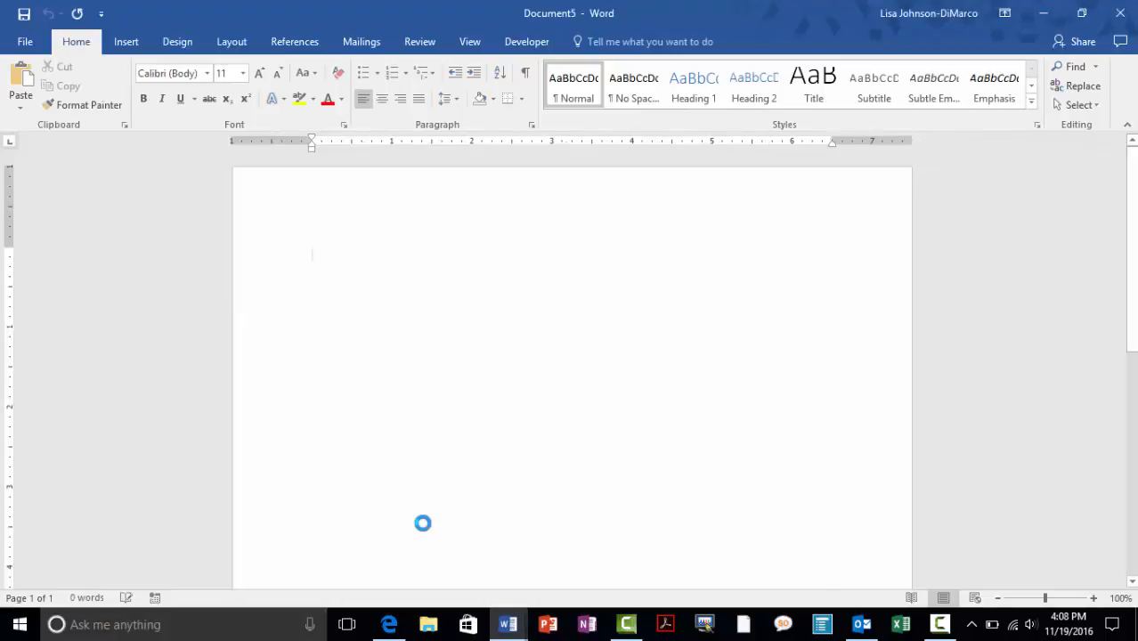
# Step: Examine the pasted alignment from start to end for gaps, N bases and the overlap of Query and Sbjct
pyautogui.scroll(6, 499, 445)
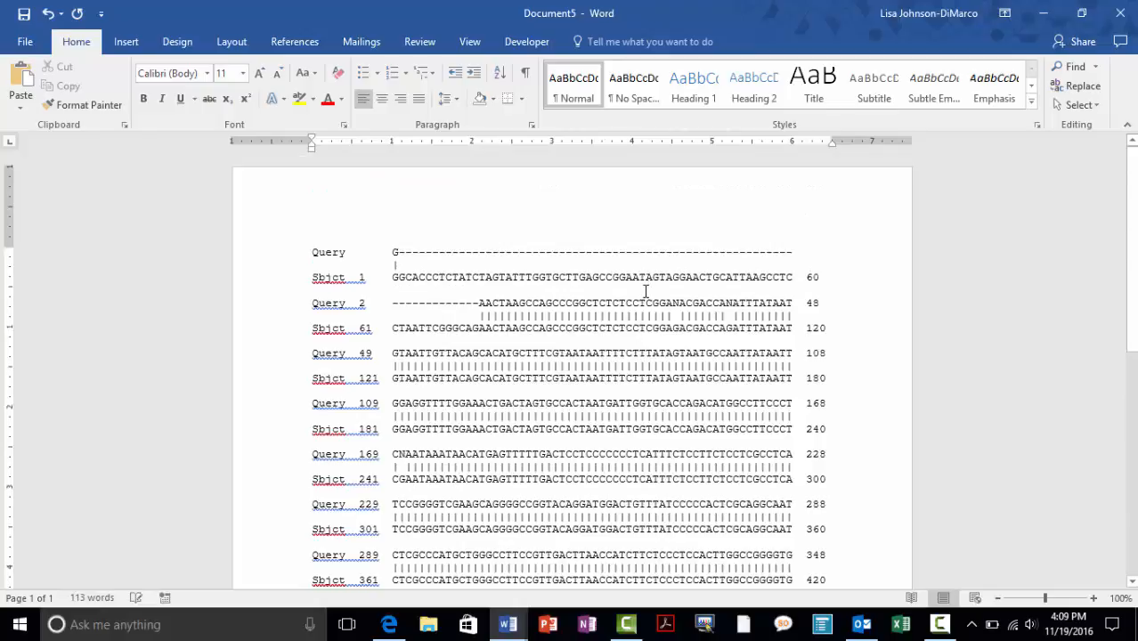
pyautogui.scroll(-6, 639, 321)
pyautogui.scroll(-1, 646, 294)
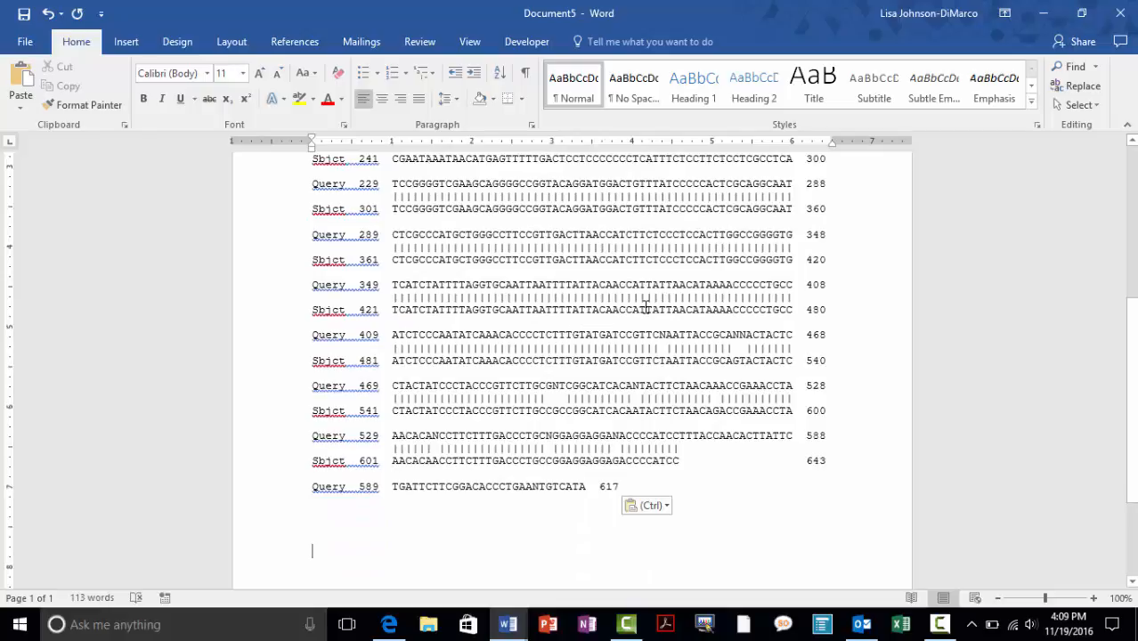
pyautogui.scroll(5, 676, 536)
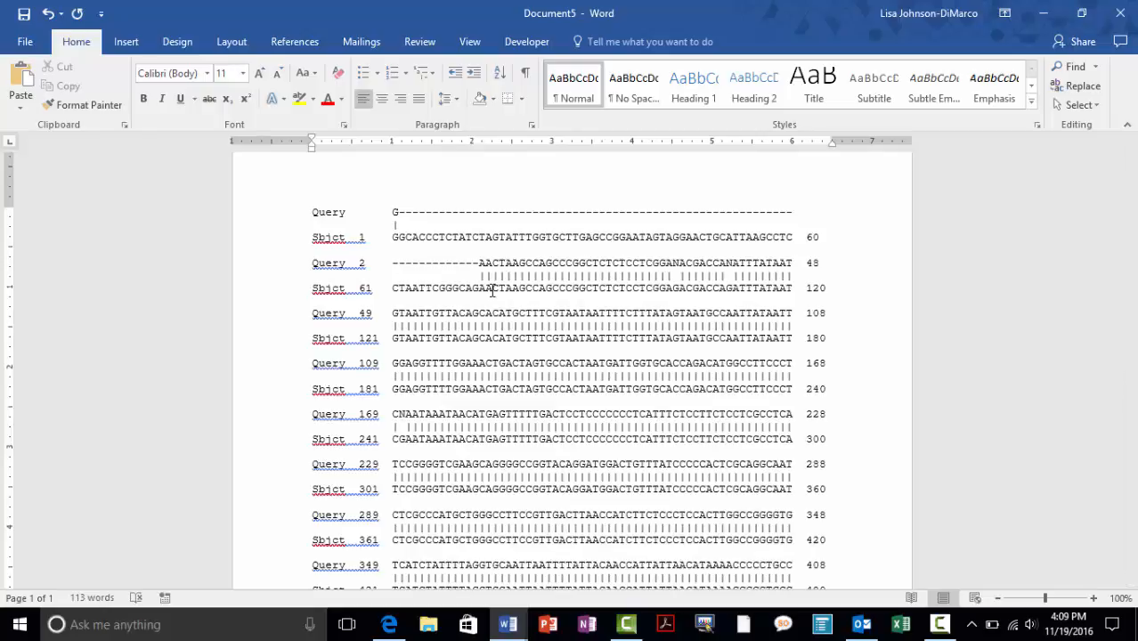
pyautogui.scroll(-5, 493, 291)
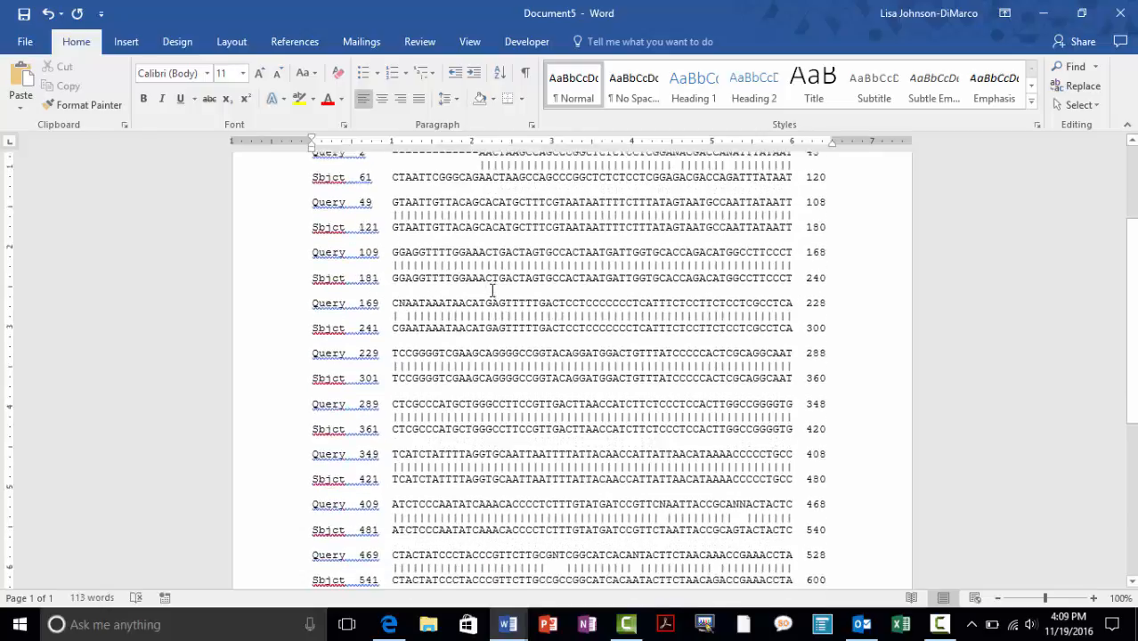
pyautogui.scroll(-1, 517, 379)
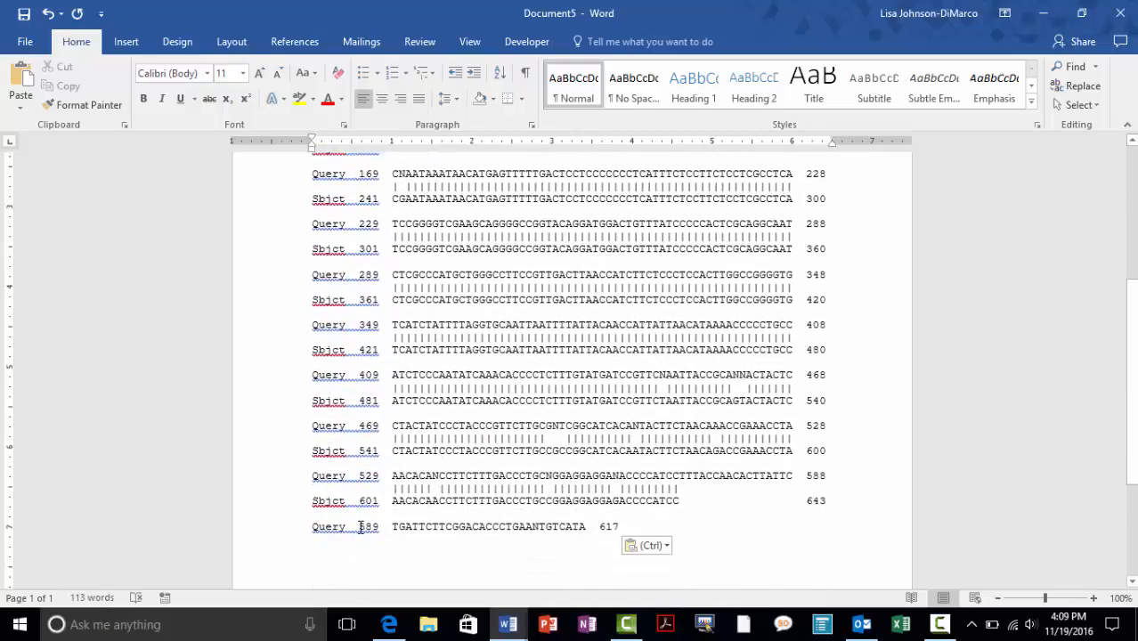
pyautogui.scroll(6, 360, 527)
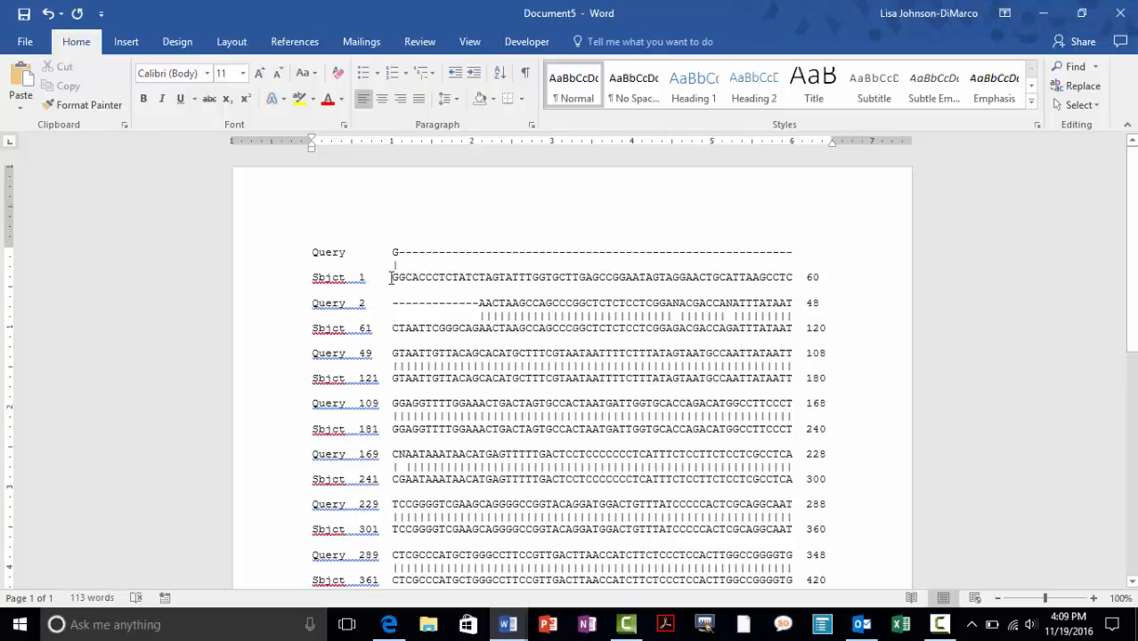
# Step: Highlight the bases of the Sbjct 1–60 and Sbjct 61–120 rows in yellow
pyautogui.moveTo(393, 279); pyautogui.dragTo(794, 277)
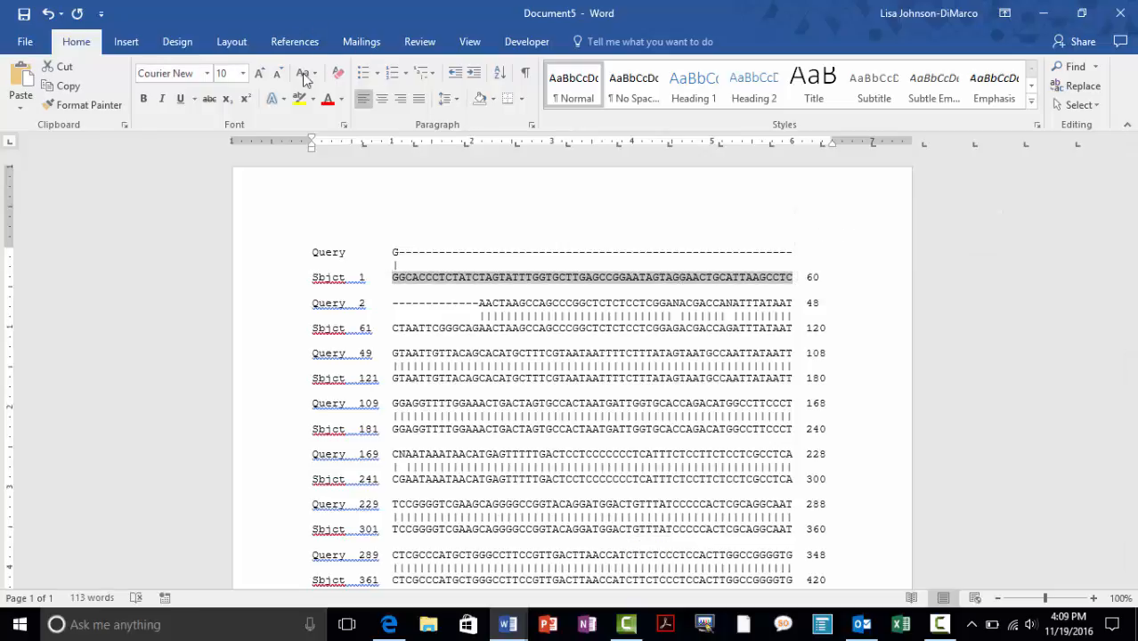
pyautogui.click(299, 101)
pyautogui.click(565, 278)
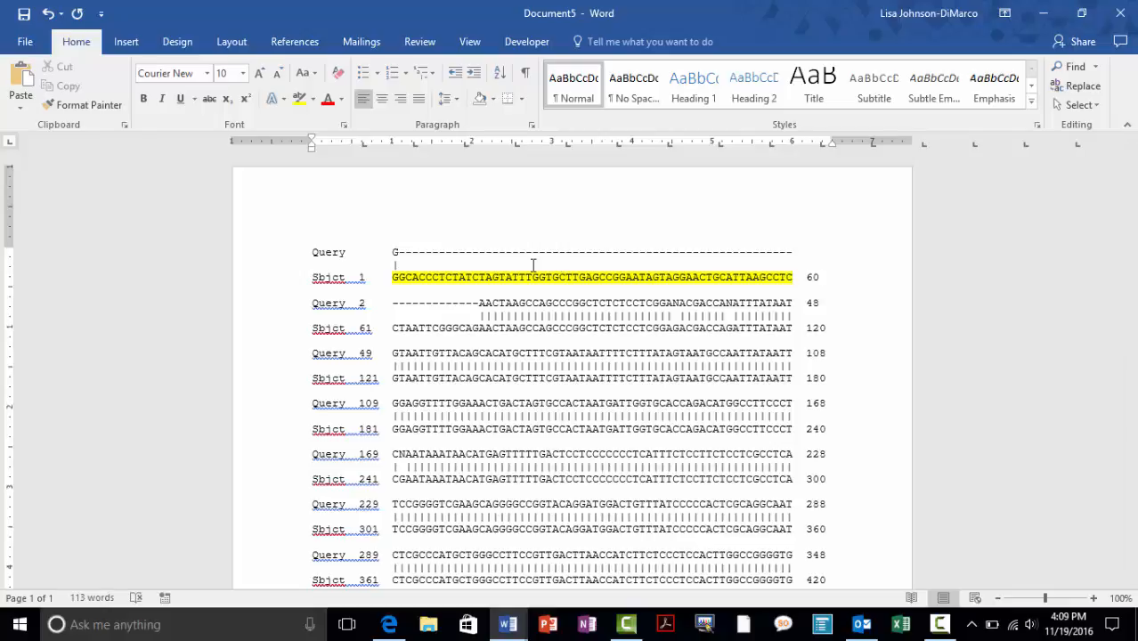
pyautogui.moveTo(425, 334); pyautogui.dragTo(793, 327)
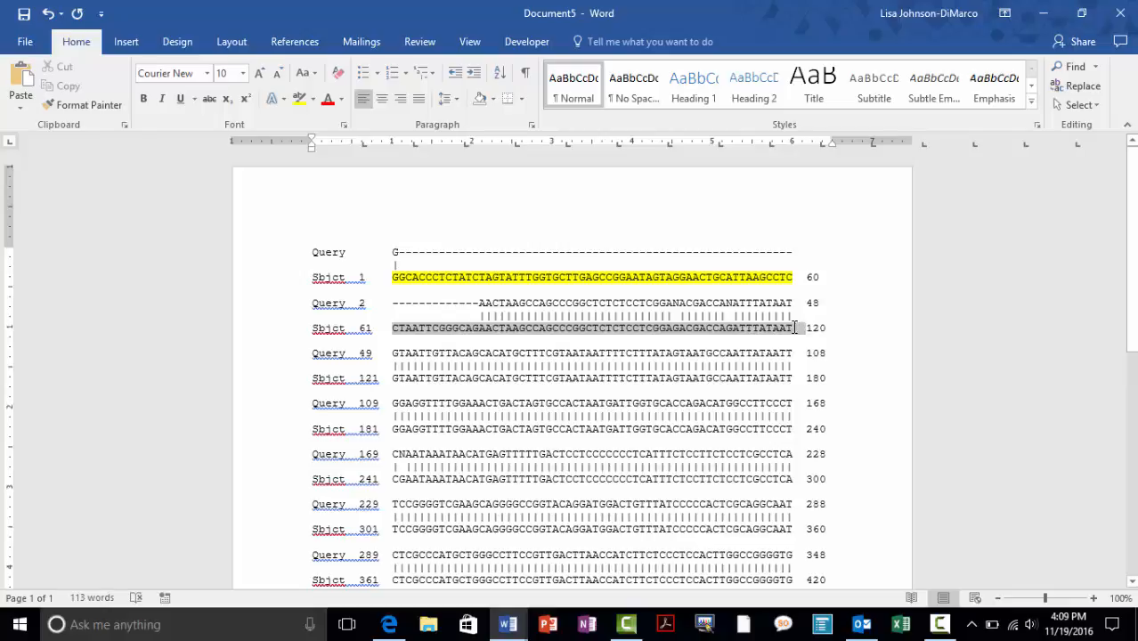
pyautogui.click(313, 99)
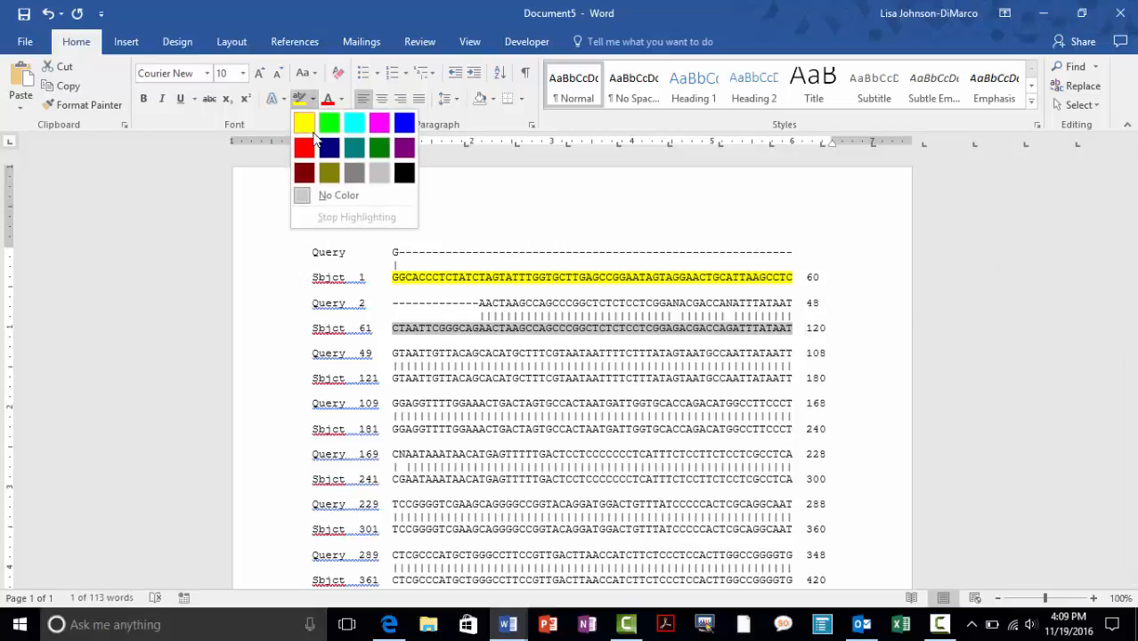
pyautogui.click(305, 125)
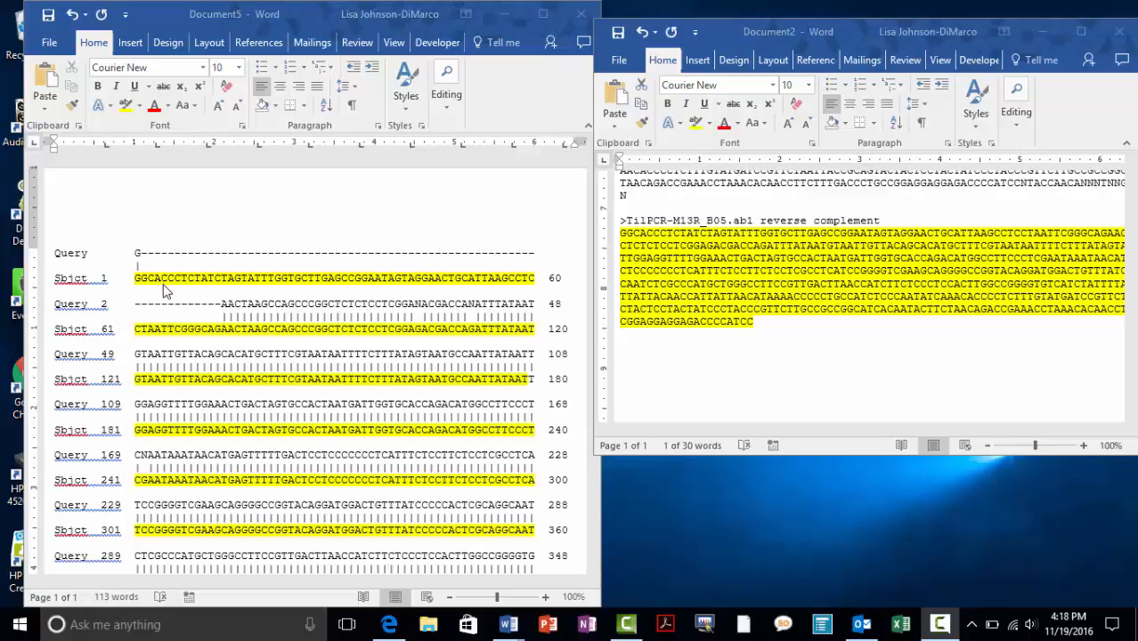
# Step: Compare the highlighted Sbjct rows in Document5 with the highlighted TilPCR-M13R_B05.ab1 reverse complement in Document2, moving the Document2 window aside
pyautogui.scroll(-1, 165, 286)
pyautogui.scroll(1, 165, 286)
pyautogui.scroll(-1, 165, 291)
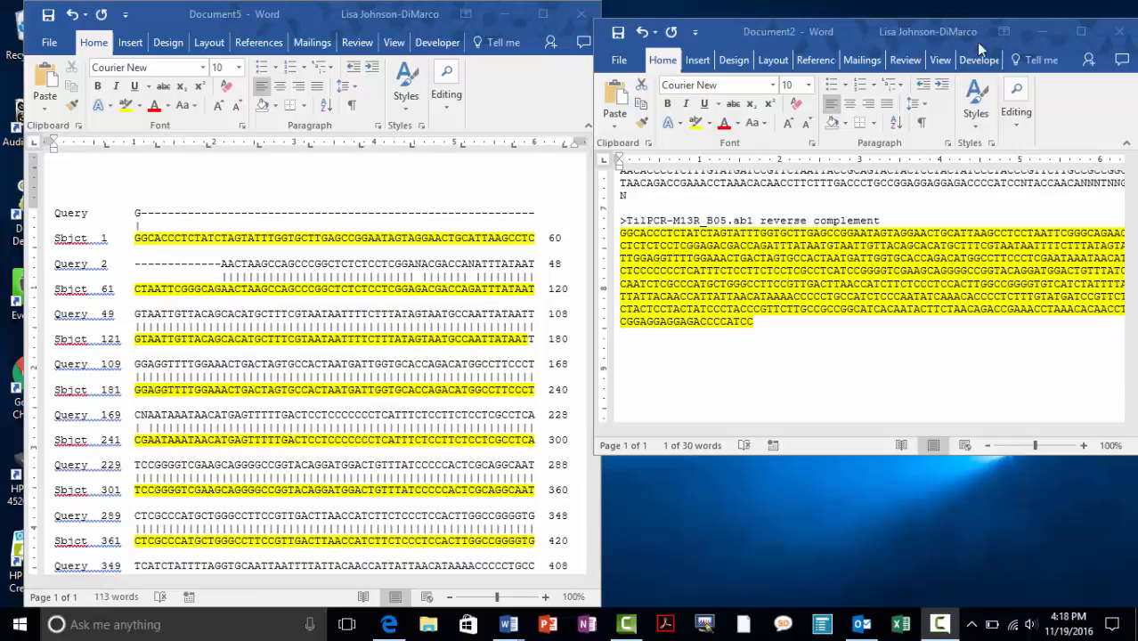
pyautogui.moveTo(857, 33); pyautogui.dragTo(807, 22)
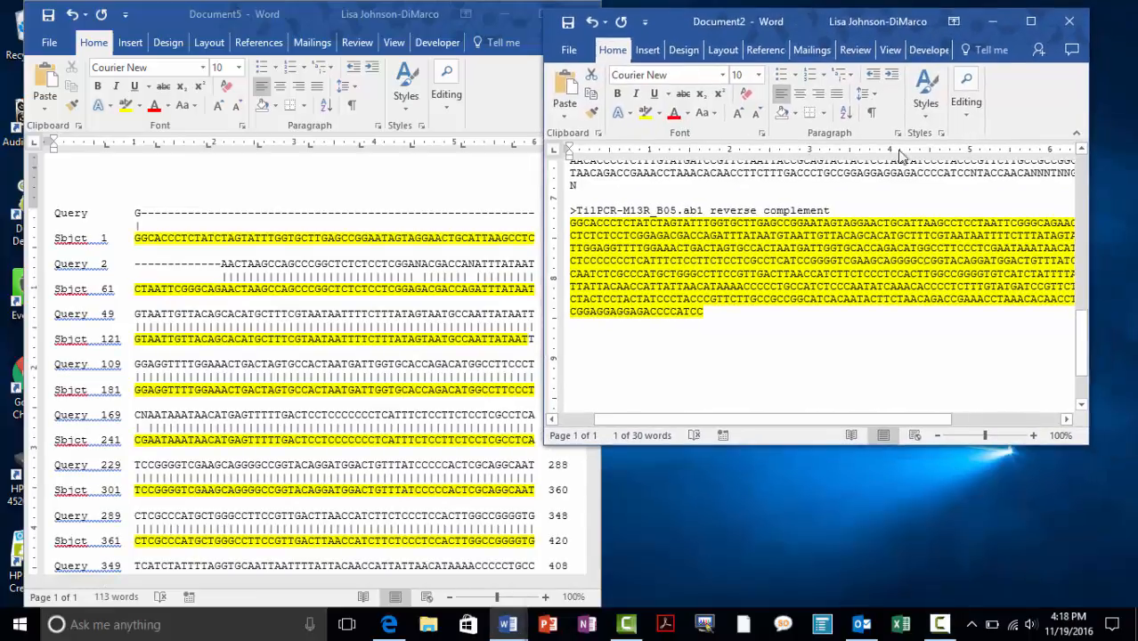
pyautogui.moveTo(888, 422)
pyautogui.mouseDown()
pyautogui.moveTo(905, 424)
pyautogui.moveTo(860, 415)
pyautogui.moveTo(977, 441)
pyautogui.moveTo(891, 419)
pyautogui.mouseUp()
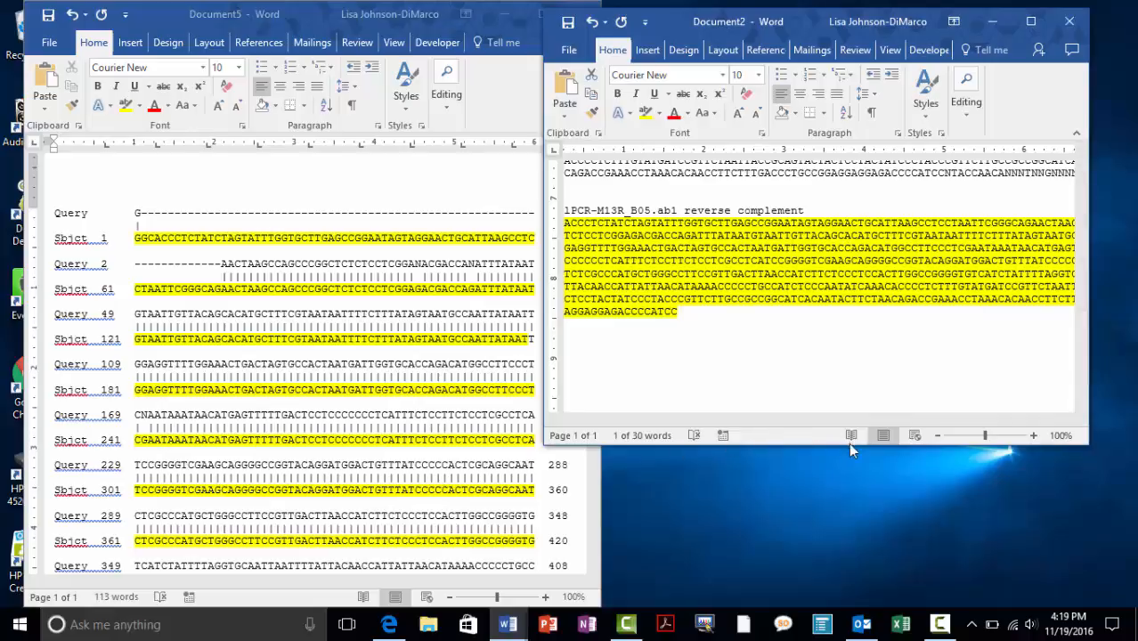
pyautogui.moveTo(751, 417); pyautogui.dragTo(712, 418)
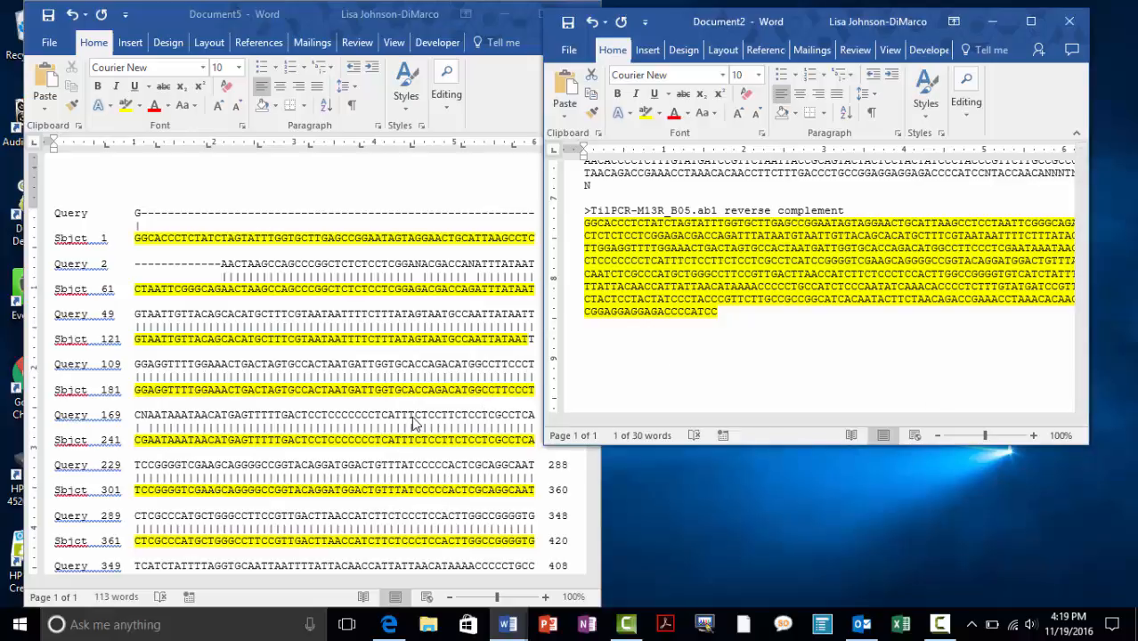
pyautogui.scroll(-2, 383, 322)
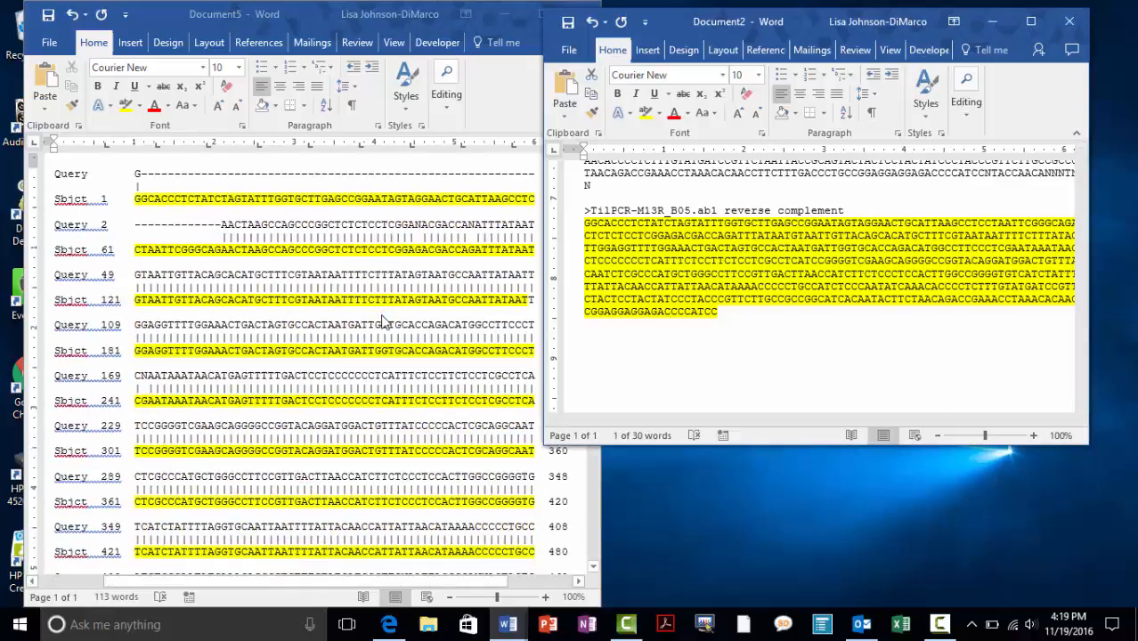
pyautogui.scroll(-1, 382, 323)
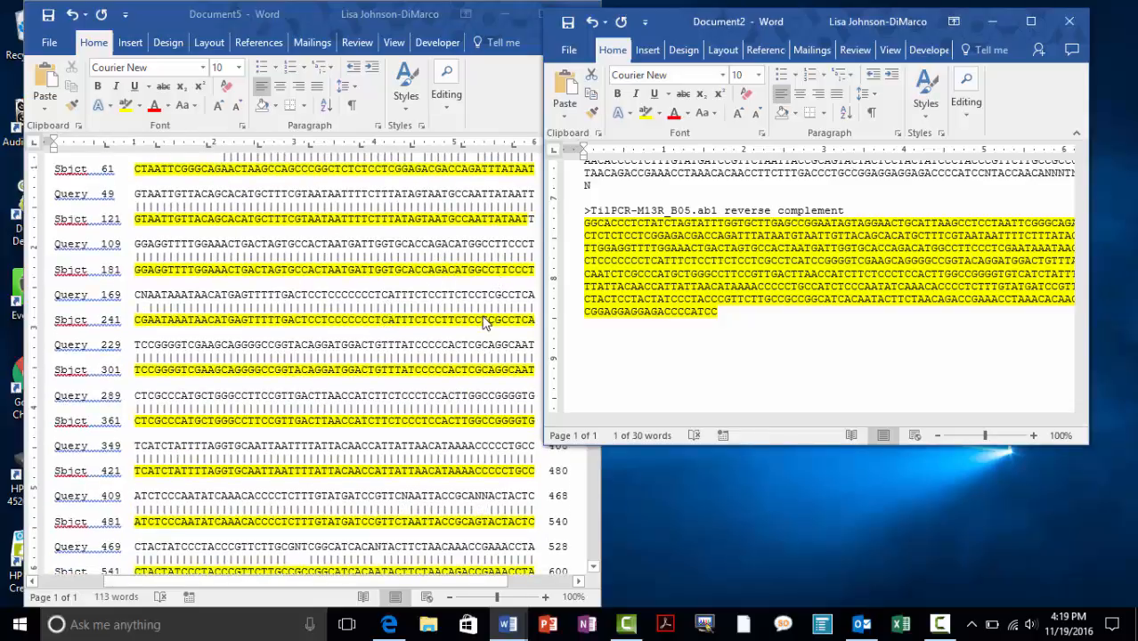
pyautogui.moveTo(700, 27); pyautogui.dragTo(731, 32)
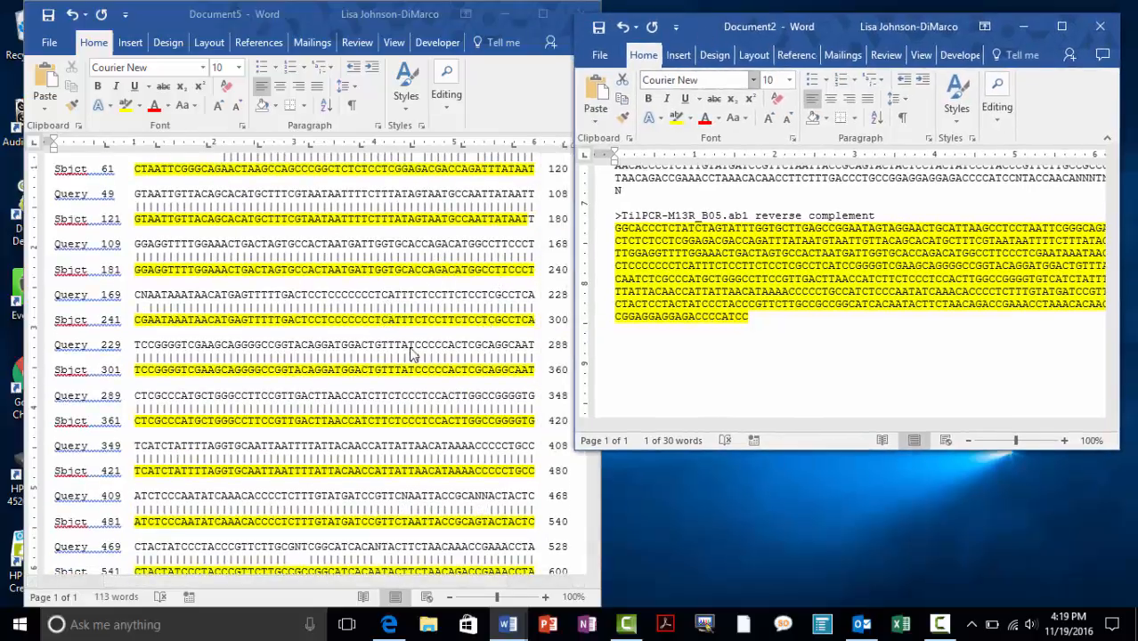
pyautogui.scroll(-3, 405, 356)
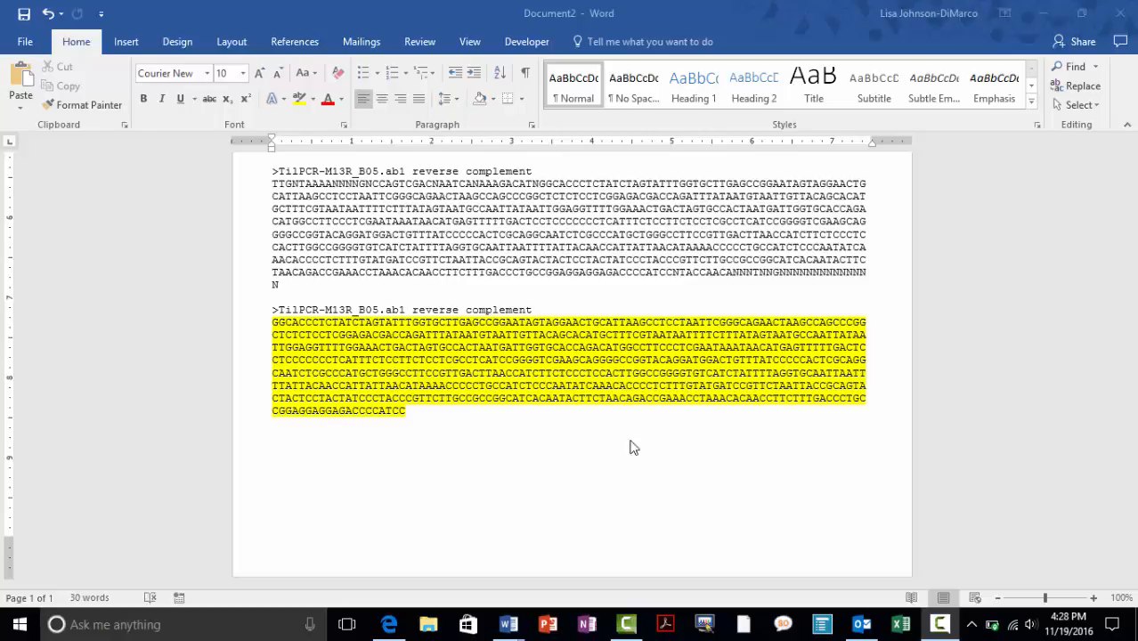
# Step: Copy the highlighted TilPCR-M13R_B05.ab1 reverse complement with its header from Document2 into the query sequence of Nucleotide BLAST in the browser
pyautogui.tripleClick(275, 319)
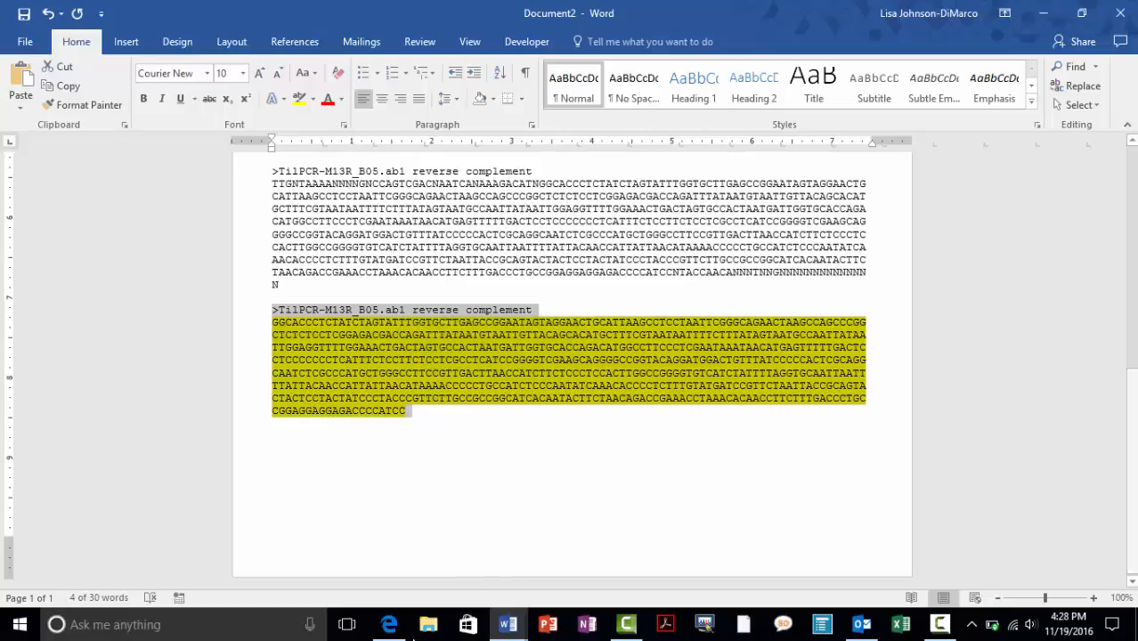
pyautogui.click(406, 593)
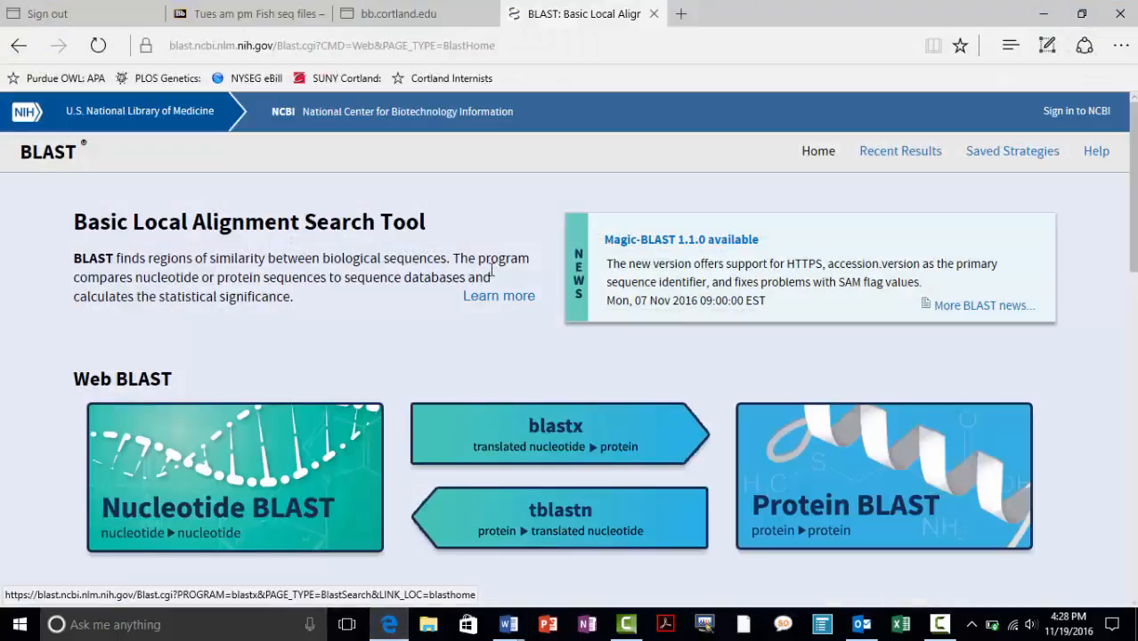
pyautogui.click(236, 497)
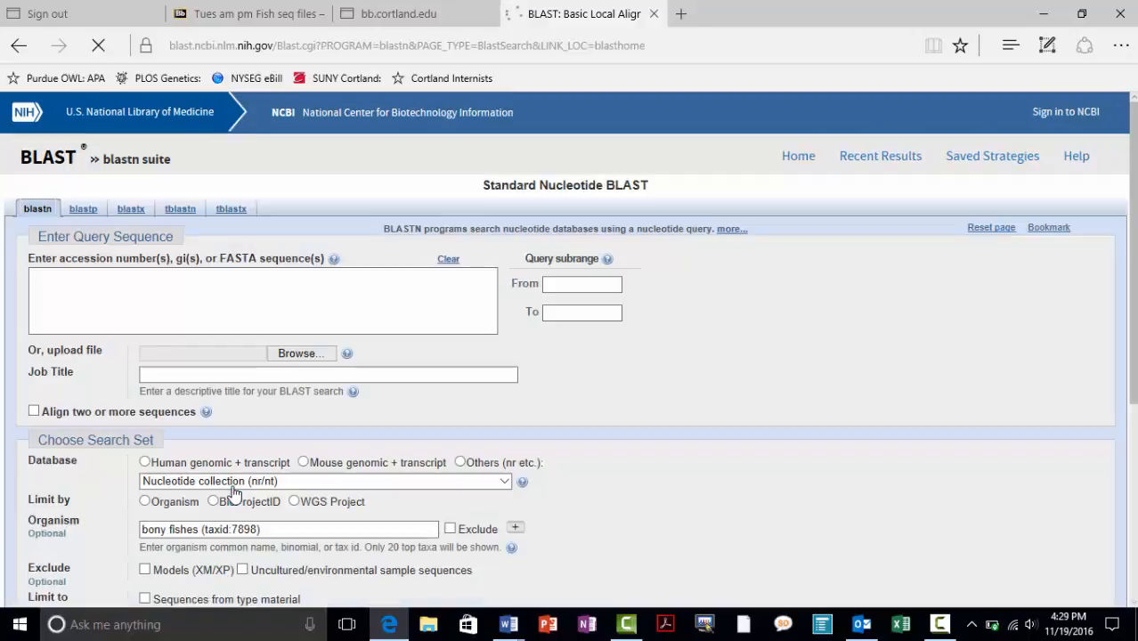
pyautogui.click(167, 292)
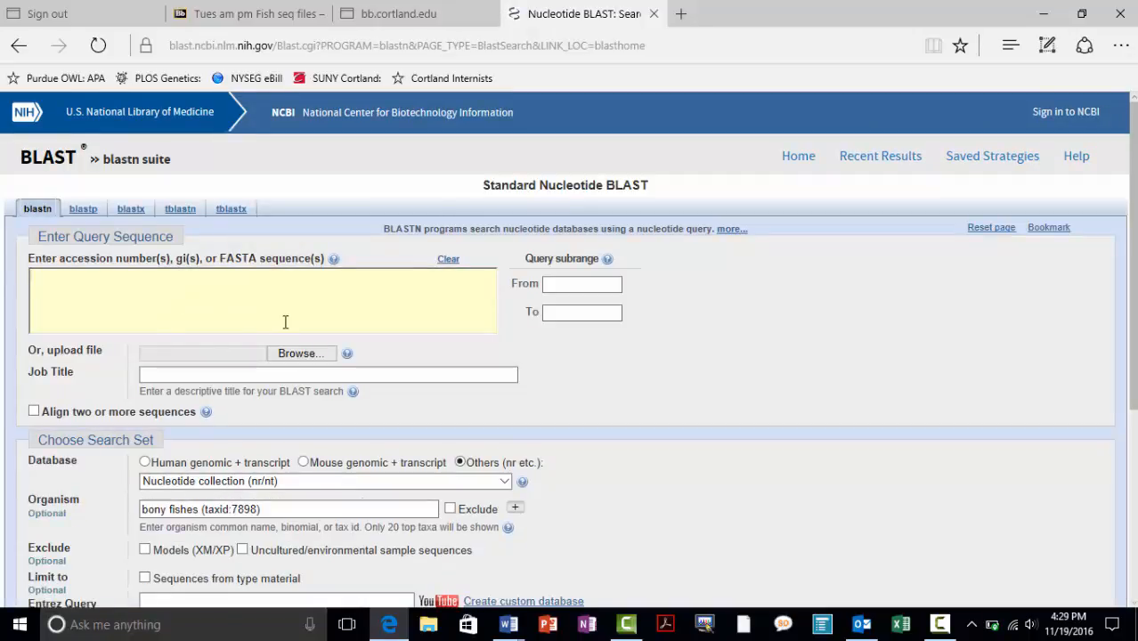
pyautogui.write('TTGGCCGGGGTGTCATCTATTTTAGGTGCAATTAATTTTATTACAACCATTATTAACATAAAACCCCCTGCCATCTCCCAATATCAAACACCCCTCTTTGTATGATCCGTTCTAATTACCGCAGTACTACTCCTACTATCCCTACCGTTCTTGCCGCCGGCATCACAATACTTCTAACAGACCGAAACCTAAACACAACCTTCTTTGACCCTGCCGGAGGAGGAGACCCCATCC')
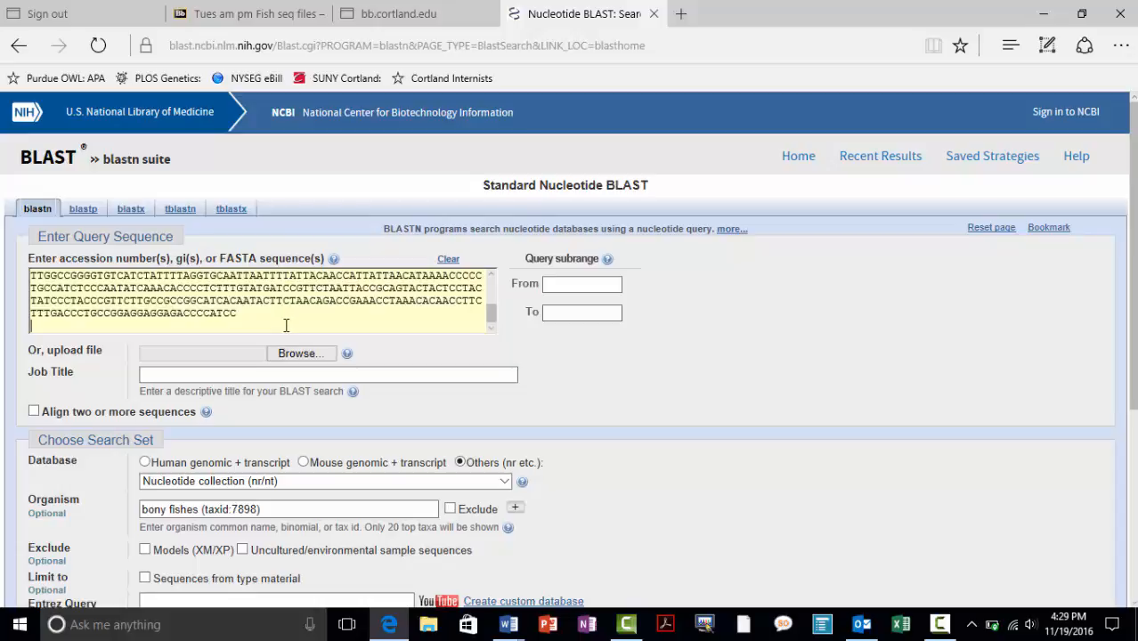
# Step: Reselect bony fishes (taxid:7898) as the organism and run the BLAST search for the pasted reverse complement
pyautogui.scroll(-1, 286, 334)
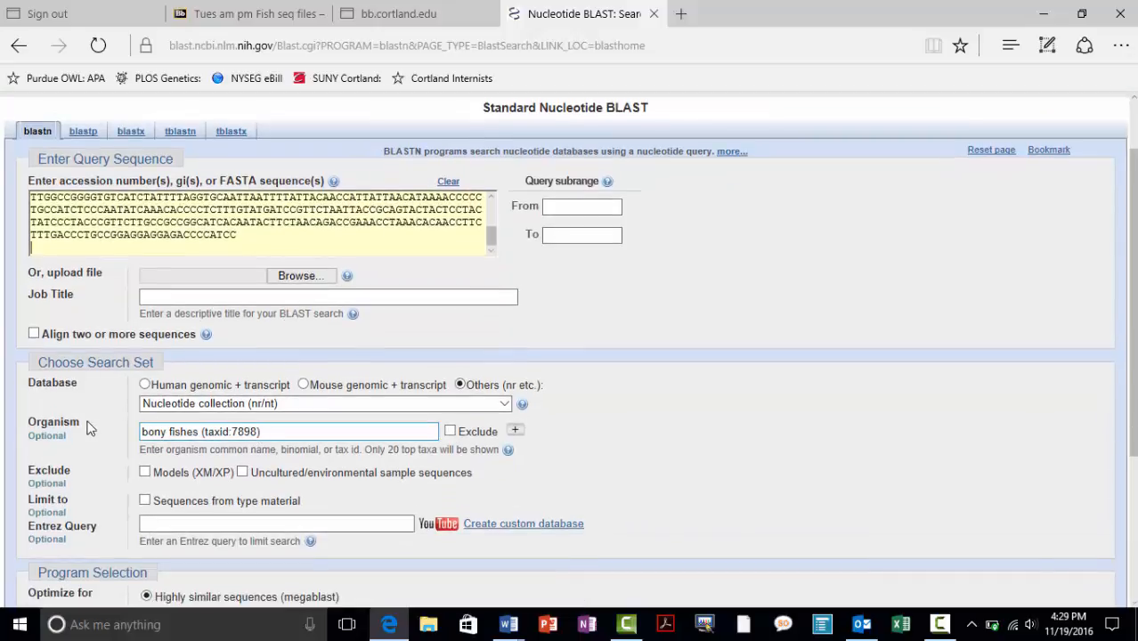
pyautogui.click(263, 431)
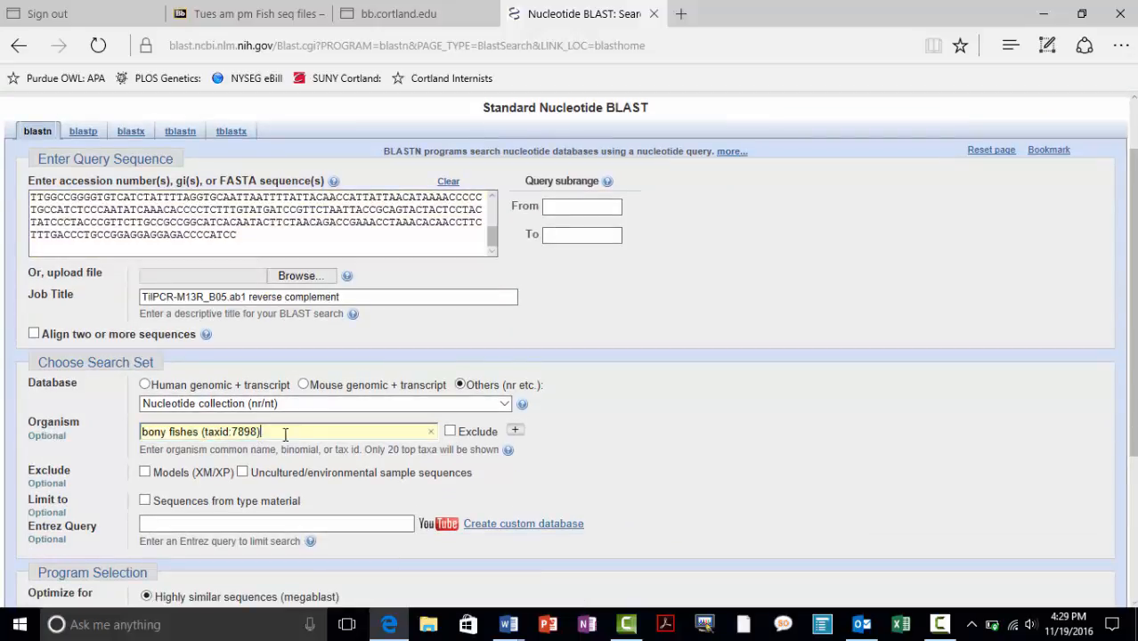
pyautogui.press('BackSpace')
pyautogui.press('BackSpace')
pyautogui.press('BackSpace')
pyautogui.press('BackSpace')
pyautogui.press('BackSpace')
pyautogui.press('BackSpace')
pyautogui.press('BackSpace')
pyautogui.press('BackSpace')
pyautogui.press('BackSpace')
pyautogui.press('BackSpace')
pyautogui.press('BackSpace')
pyautogui.press('BackSpace')
pyautogui.press('BackSpace')
pyautogui.press('BackSpace')
pyautogui.press('BackSpace')
pyautogui.press('BackSpace')
pyautogui.press('BackSpace')
pyautogui.press('BackSpace')
pyautogui.press('BackSpace')
pyautogui.press('BackSpace')
pyautogui.press('BackSpace')
pyautogui.write('bony')
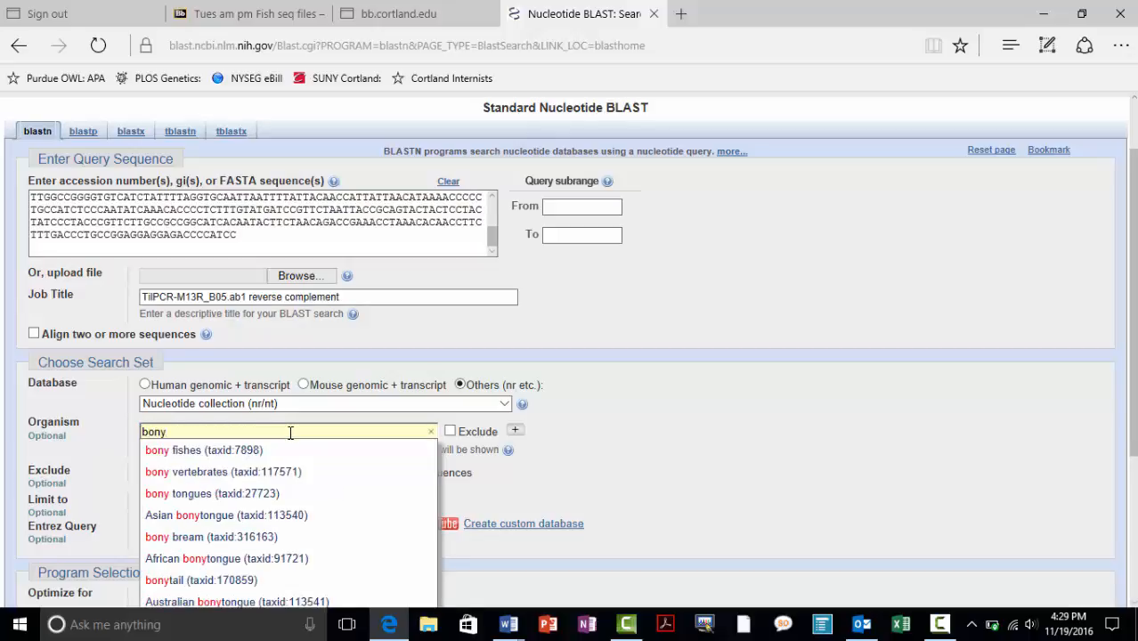
pyautogui.scroll(1, 291, 433)
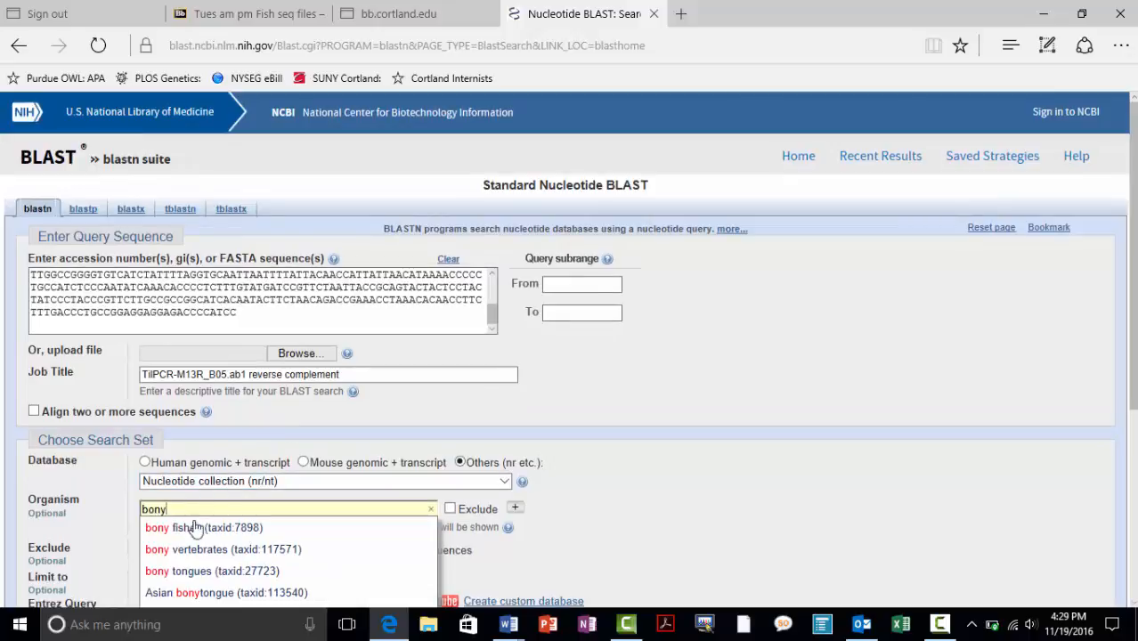
pyautogui.click(197, 527)
pyautogui.scroll(-3, 684, 381)
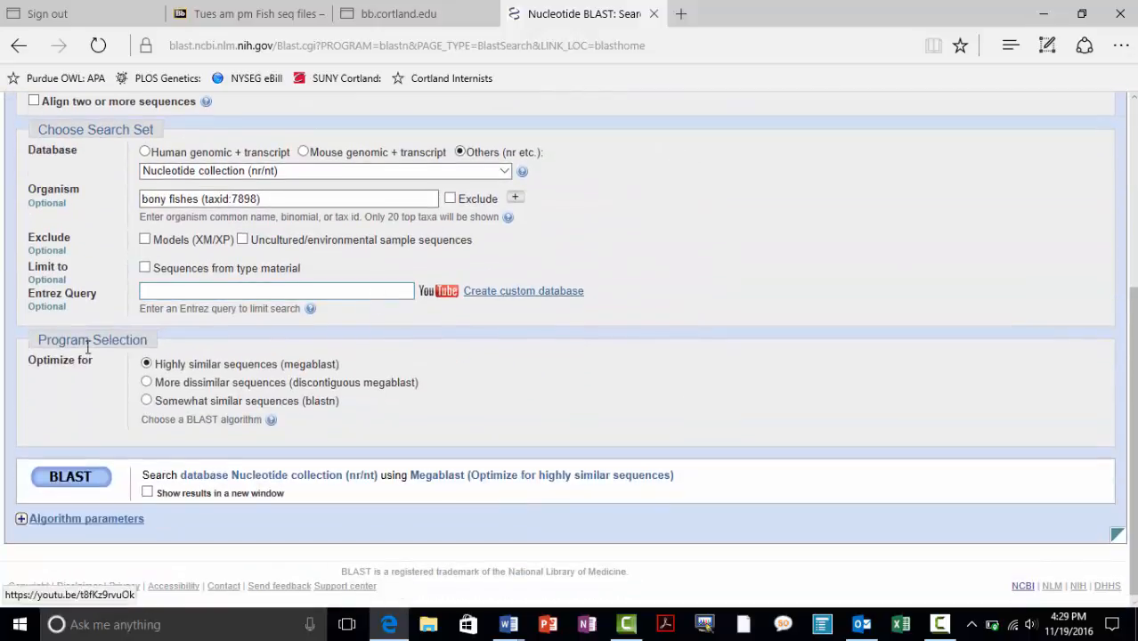
pyautogui.click(65, 481)
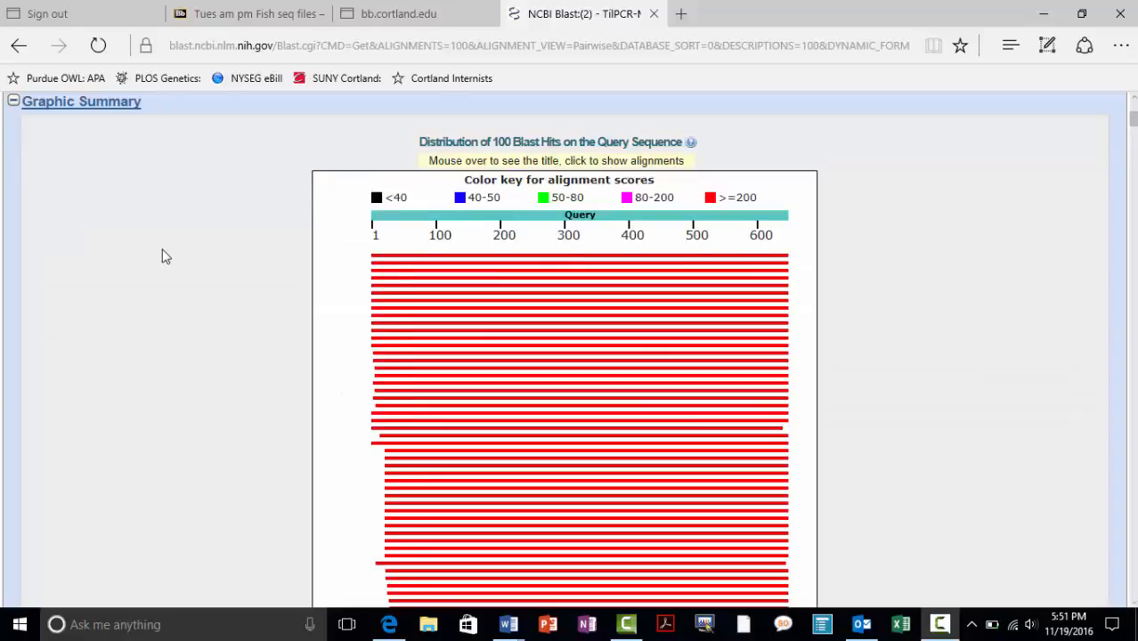
# Step: Examine the BLAST results' query details and Graphic Summary, checking the color key and how far the hits cover the query
pyautogui.scroll(4, 163, 254)
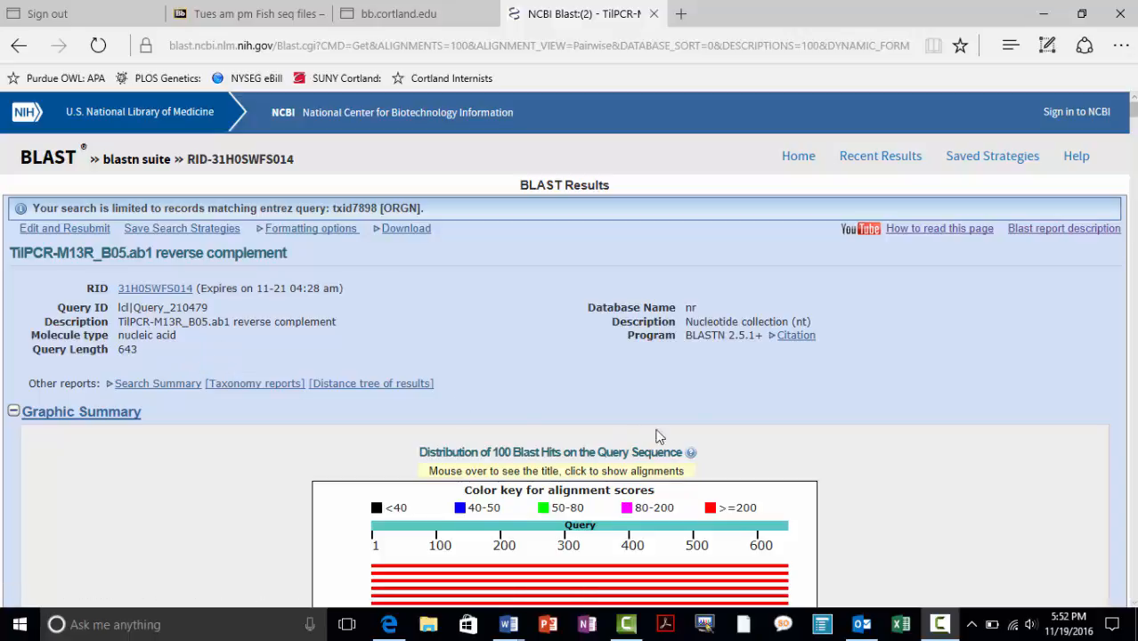
pyautogui.scroll(-1, 767, 398)
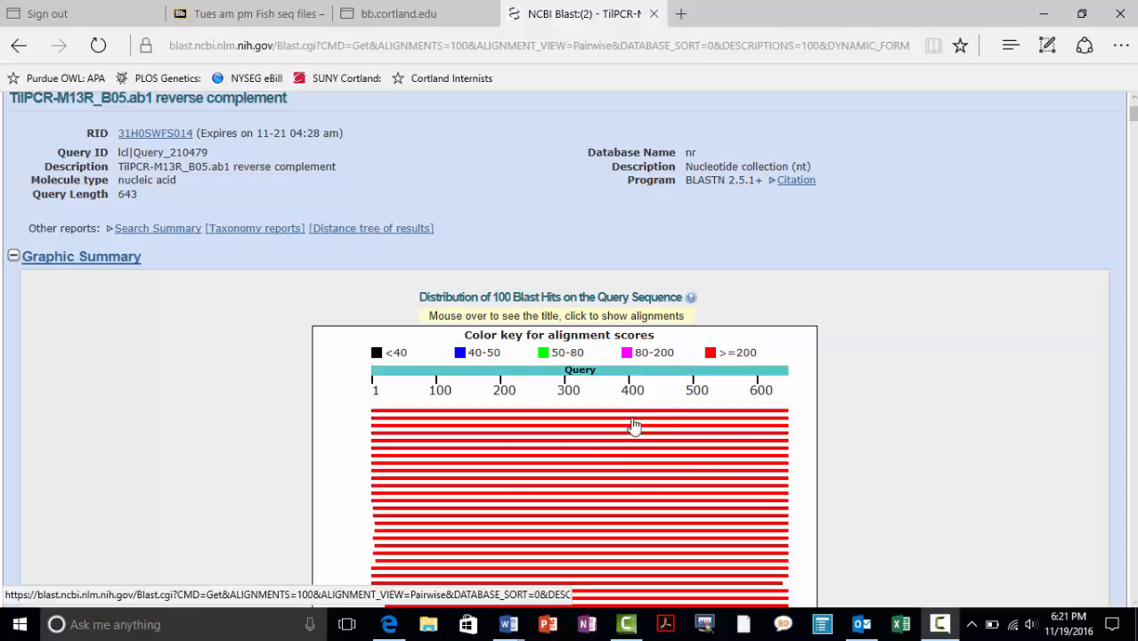
pyautogui.moveTo(632, 424)
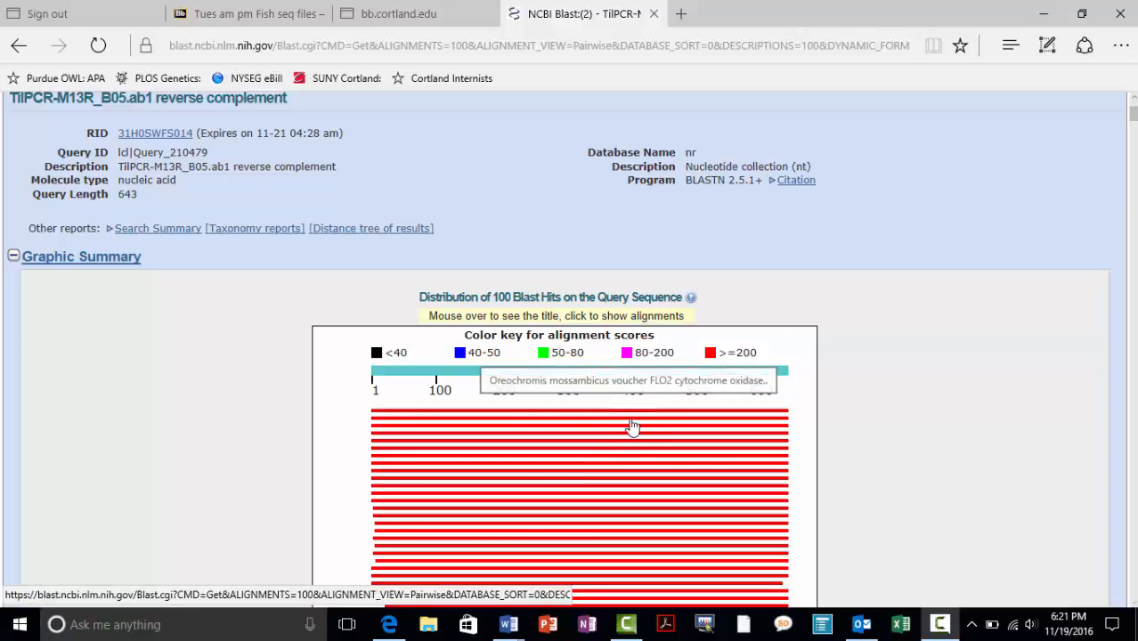
pyautogui.scroll(-5, 632, 424)
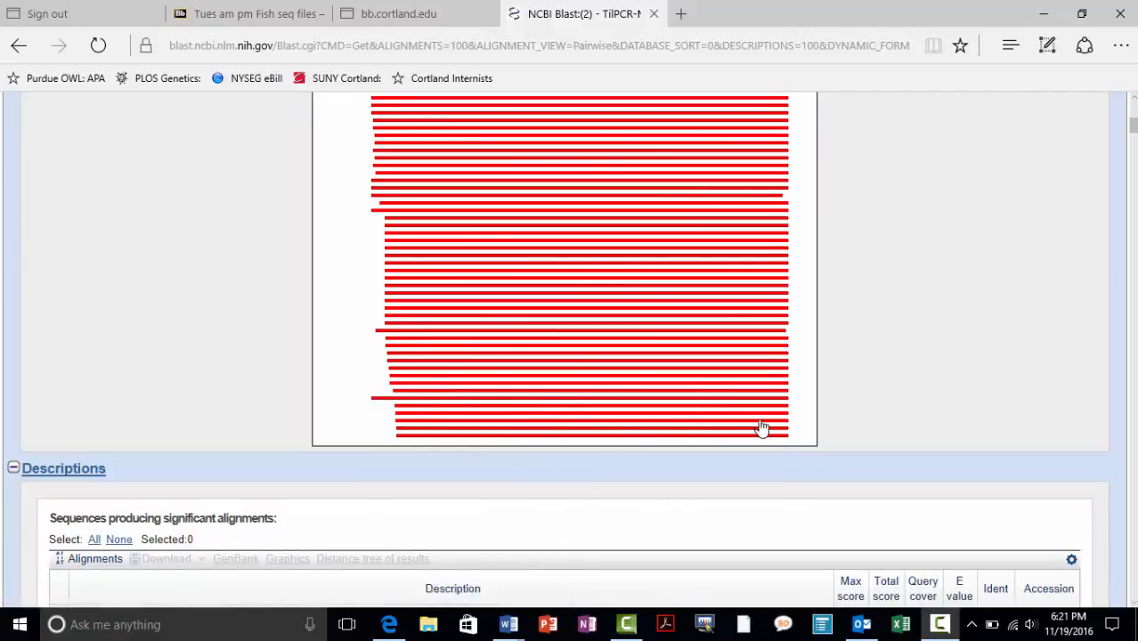
pyautogui.scroll(4, 756, 427)
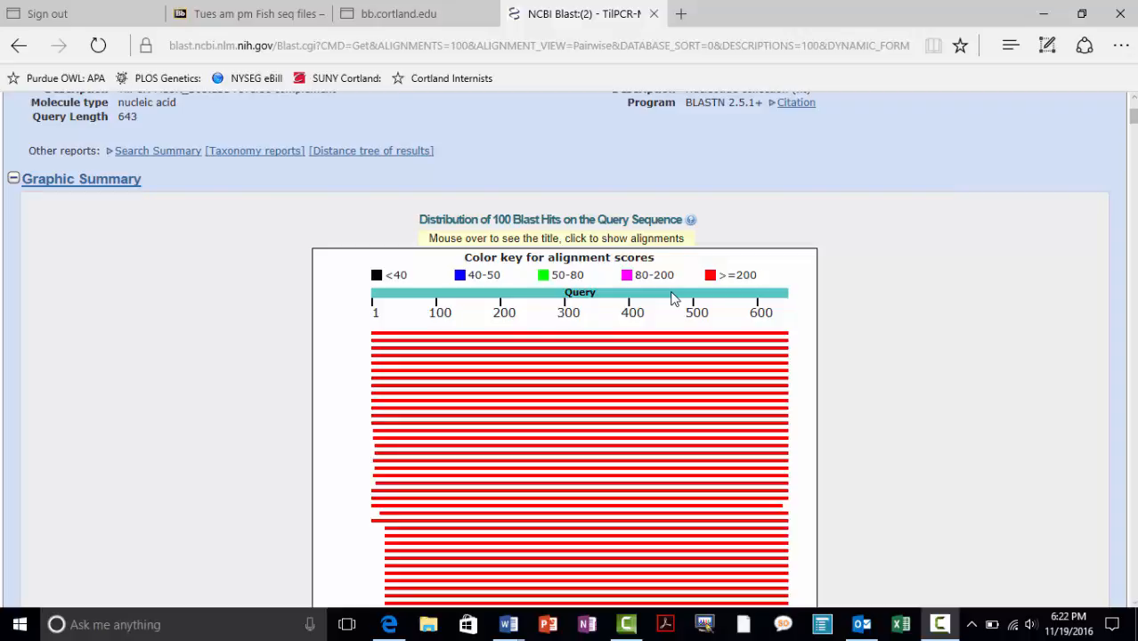
pyautogui.scroll(-5, 677, 320)
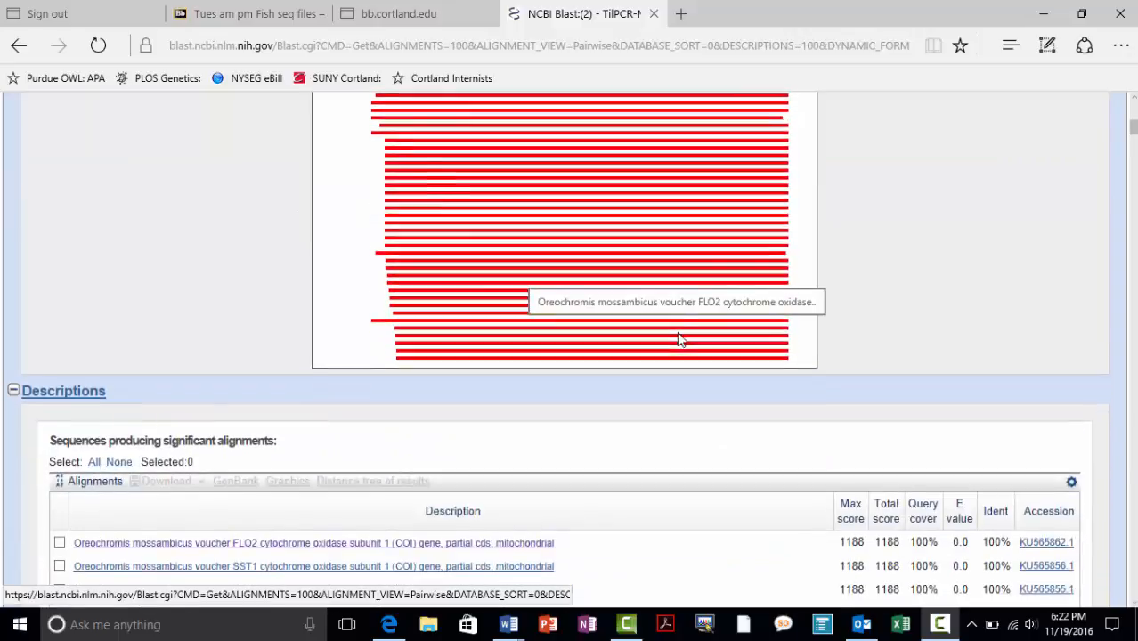
pyautogui.scroll(3, 678, 338)
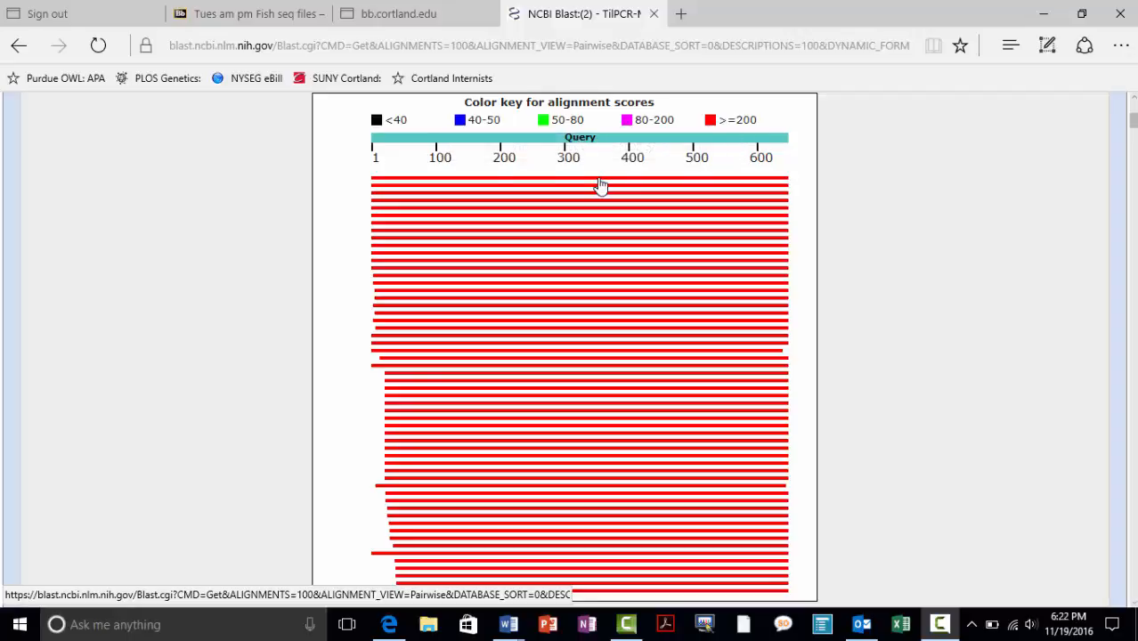
# Step: Open the alignment of the Oreochromis mossambicus voucher FLO2 hit from Descriptions and compare its Query and Sbjct rows from start to end
pyautogui.scroll(-6, 599, 185)
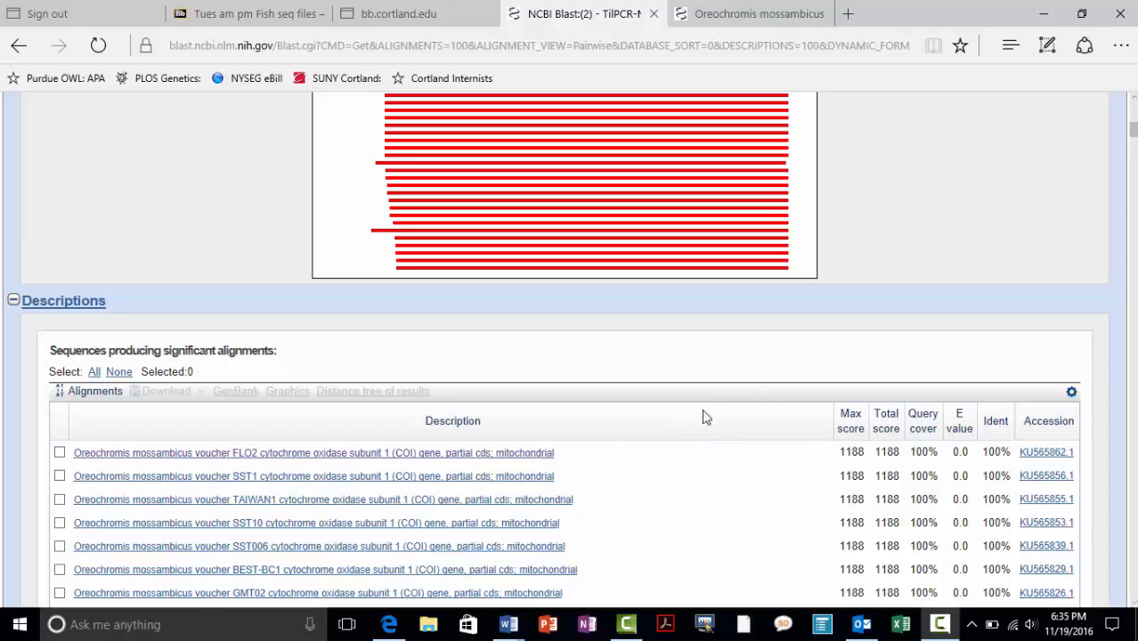
pyautogui.scroll(-2, 592, 417)
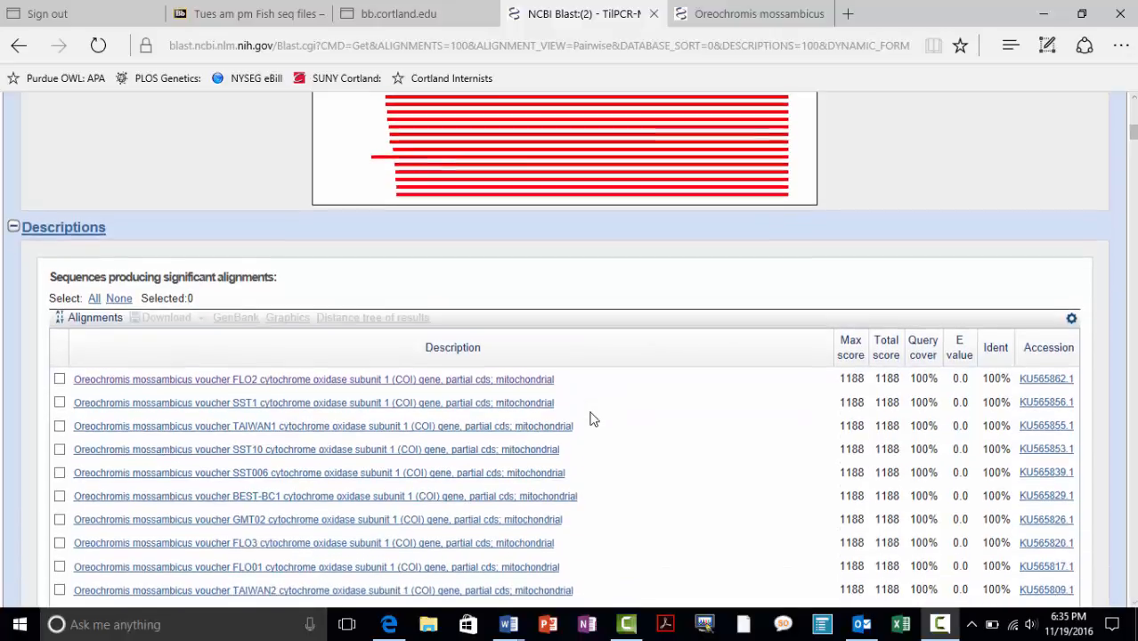
pyautogui.click(459, 376)
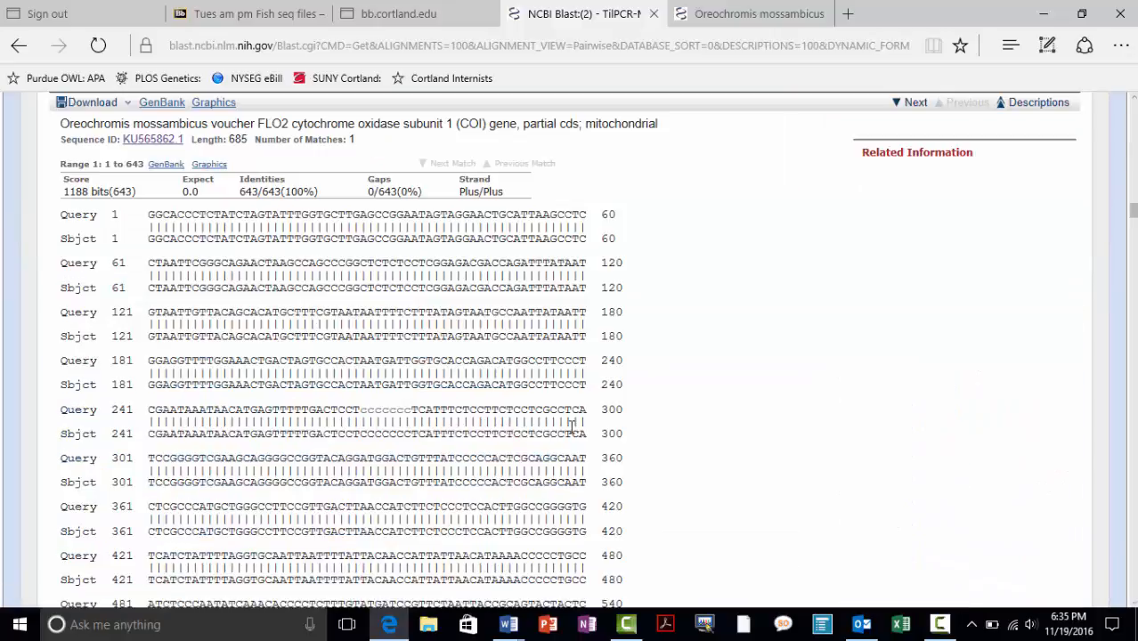
pyautogui.scroll(-3, 769, 363)
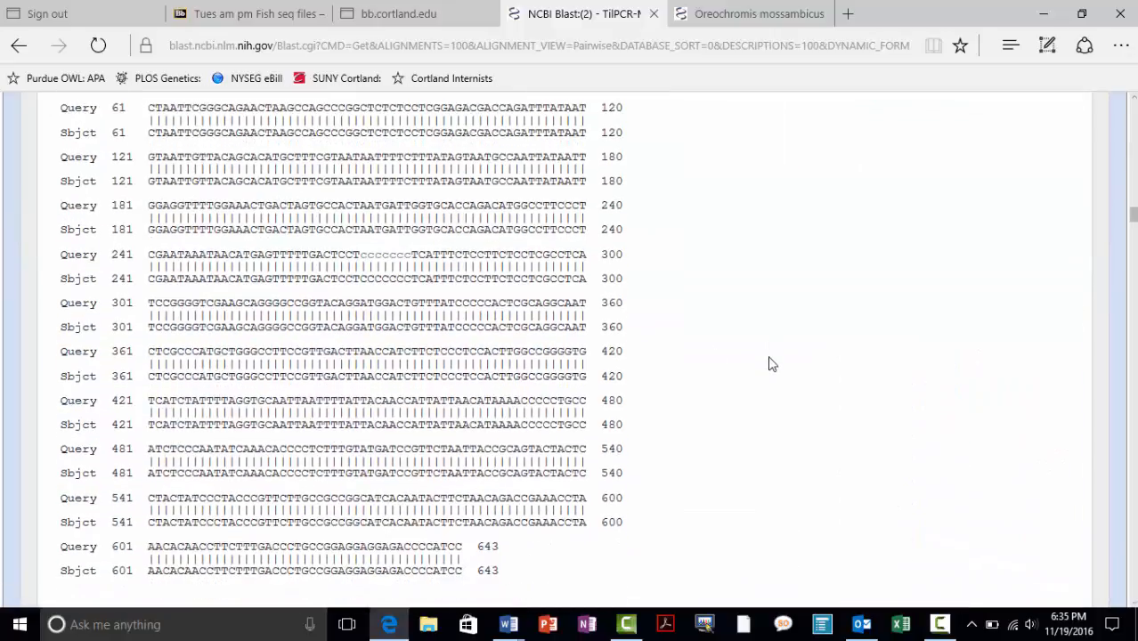
pyautogui.scroll(2, 769, 361)
pyautogui.scroll(-3, 544, 542)
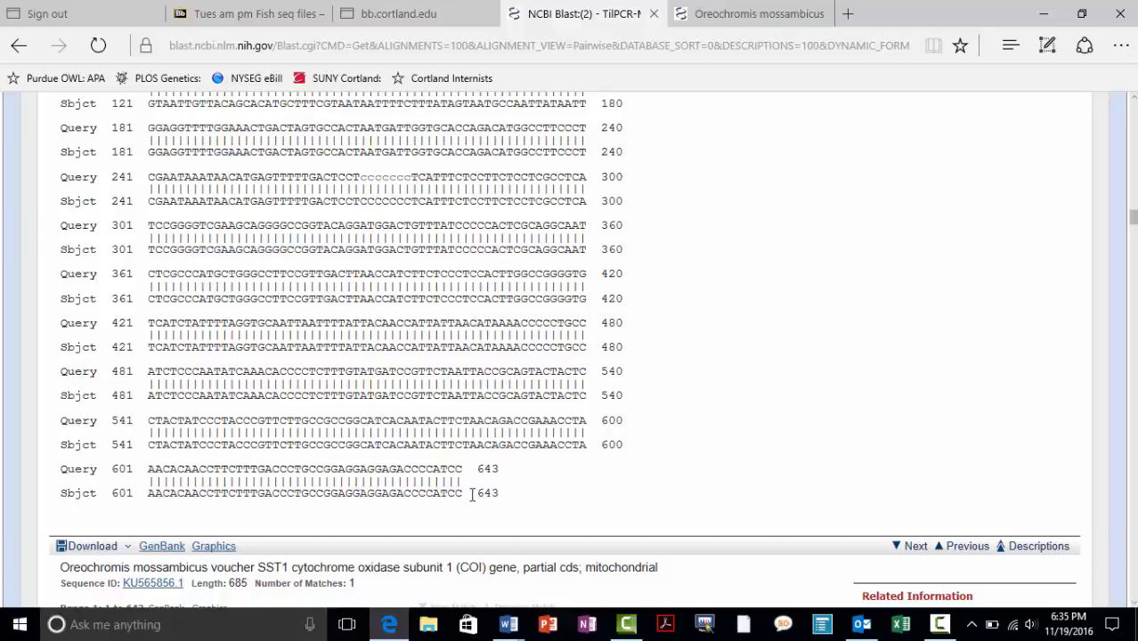
pyautogui.scroll(1, 472, 492)
pyautogui.scroll(2, 472, 492)
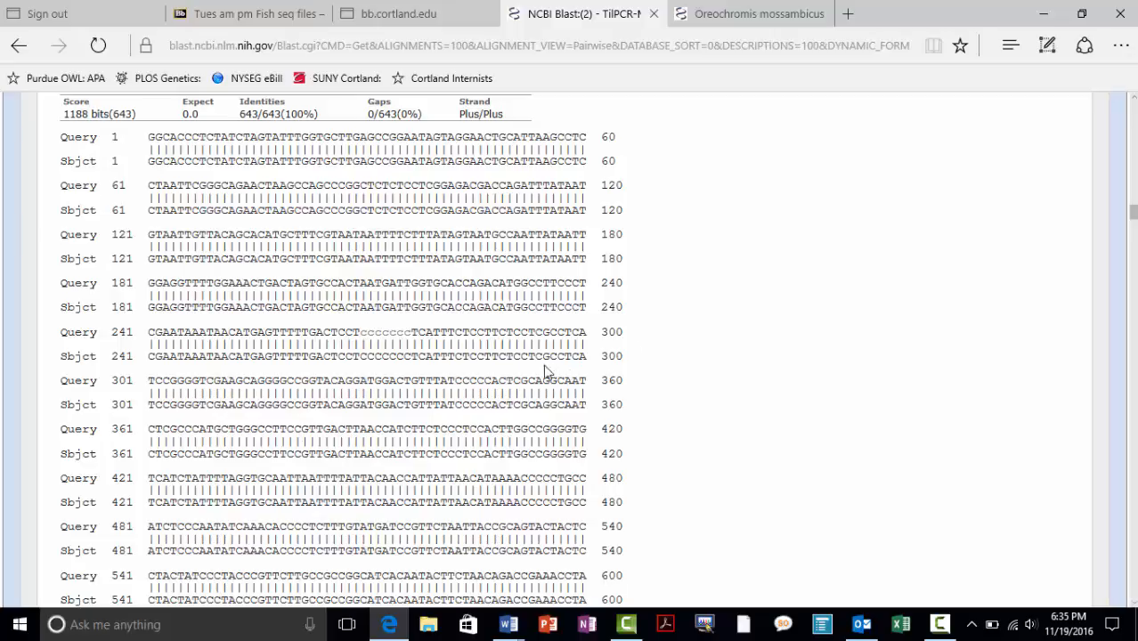
# Step: Bring up the GenBank record KU565862.1 for the FLO2 hit and review its definition, source organism and references
pyautogui.scroll(2, 472, 376)
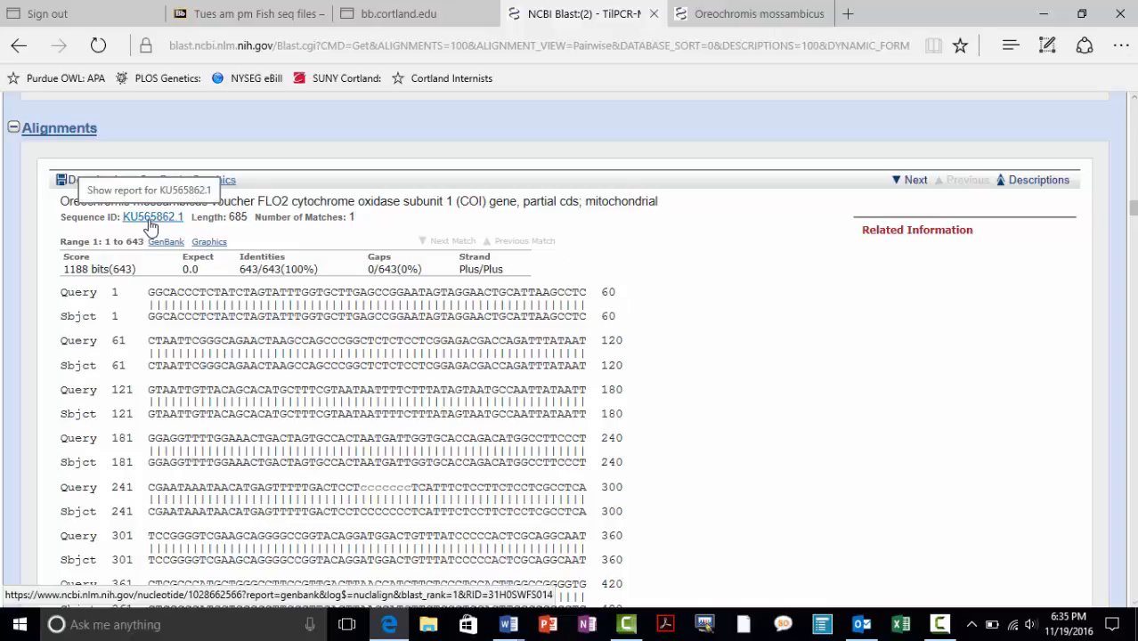
pyautogui.scroll(3, 1059, 214)
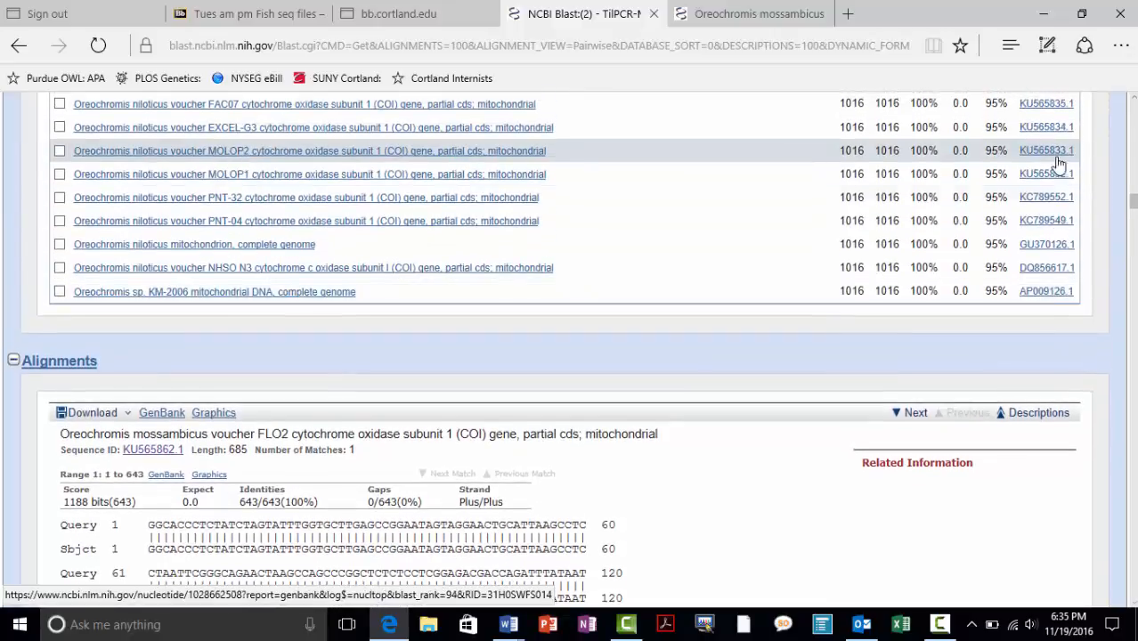
pyautogui.scroll(-1, 624, 323)
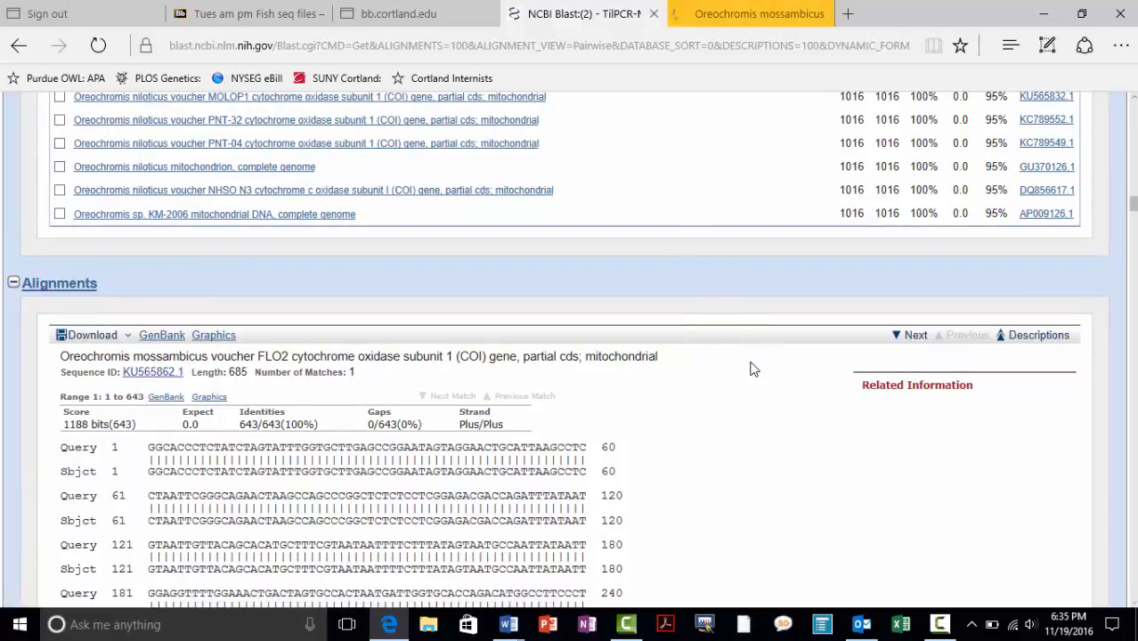
pyautogui.scroll(-1, 751, 367)
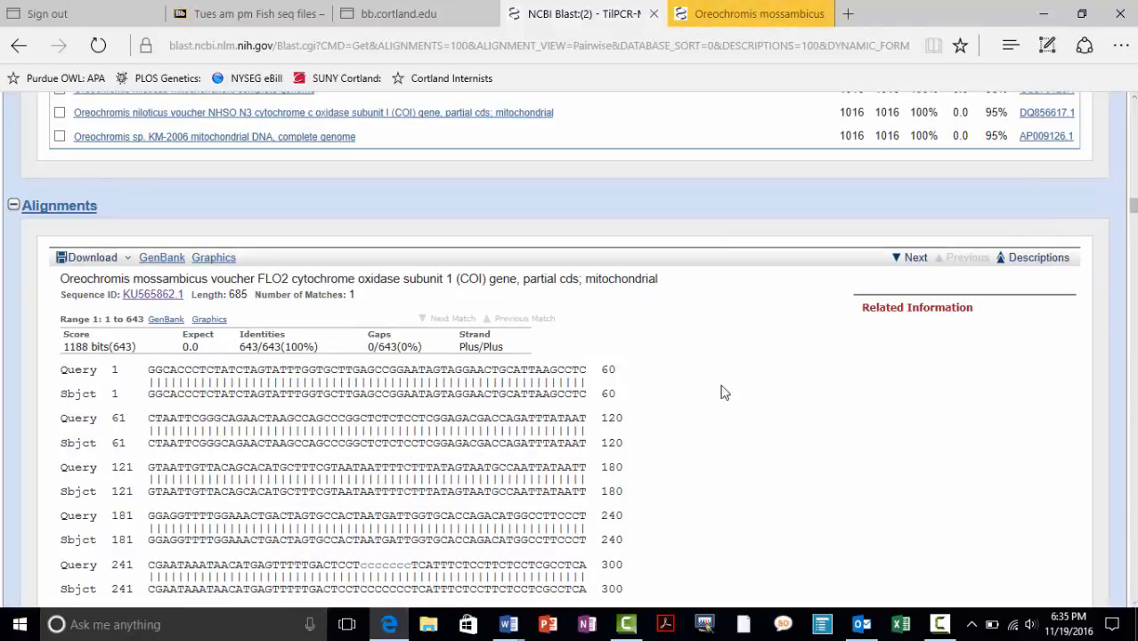
pyautogui.click(761, 9)
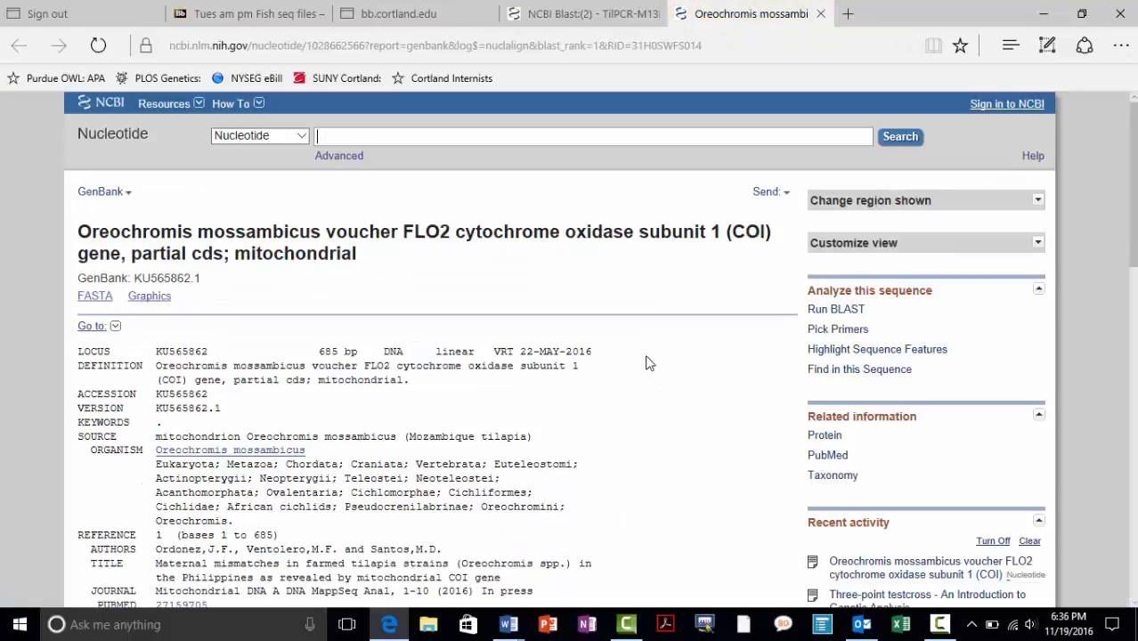
pyautogui.scroll(-1, 648, 363)
pyautogui.scroll(-2, 634, 305)
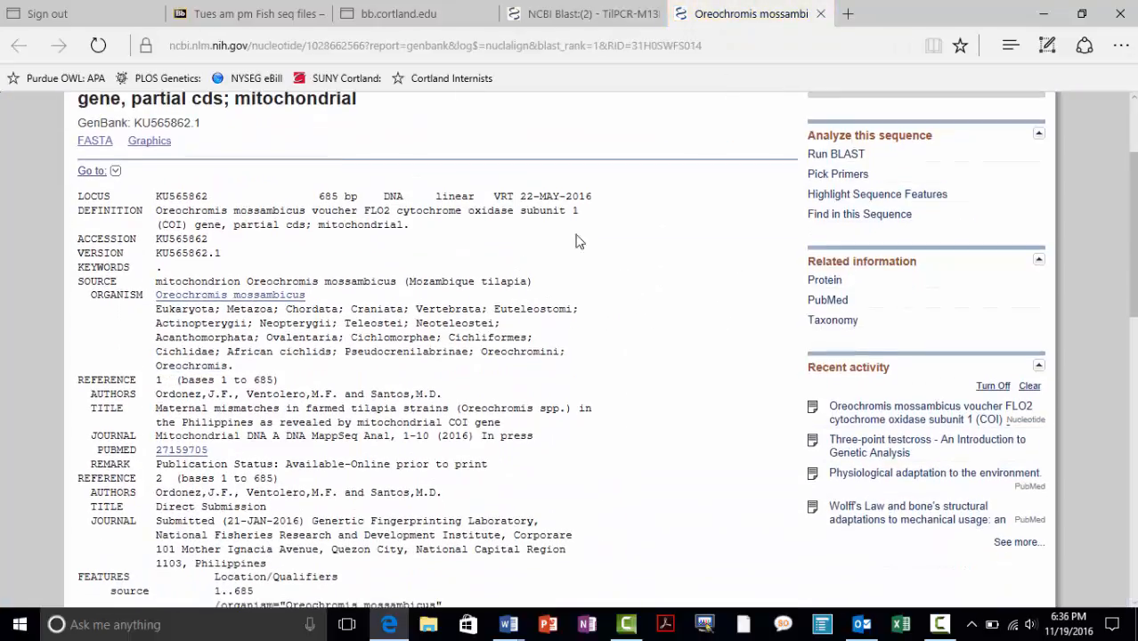